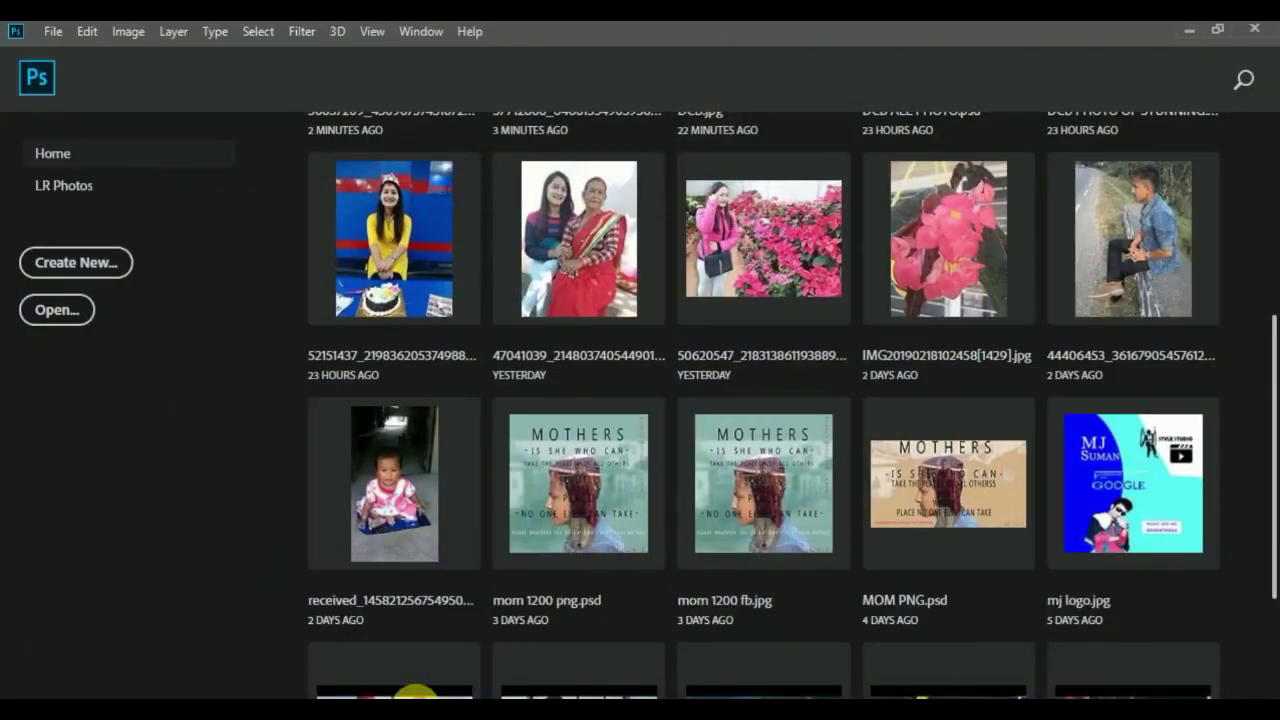
# Open photo 50837209 of the man in red from Pictures > FRIENDS.
pyautogui.click(55, 33)
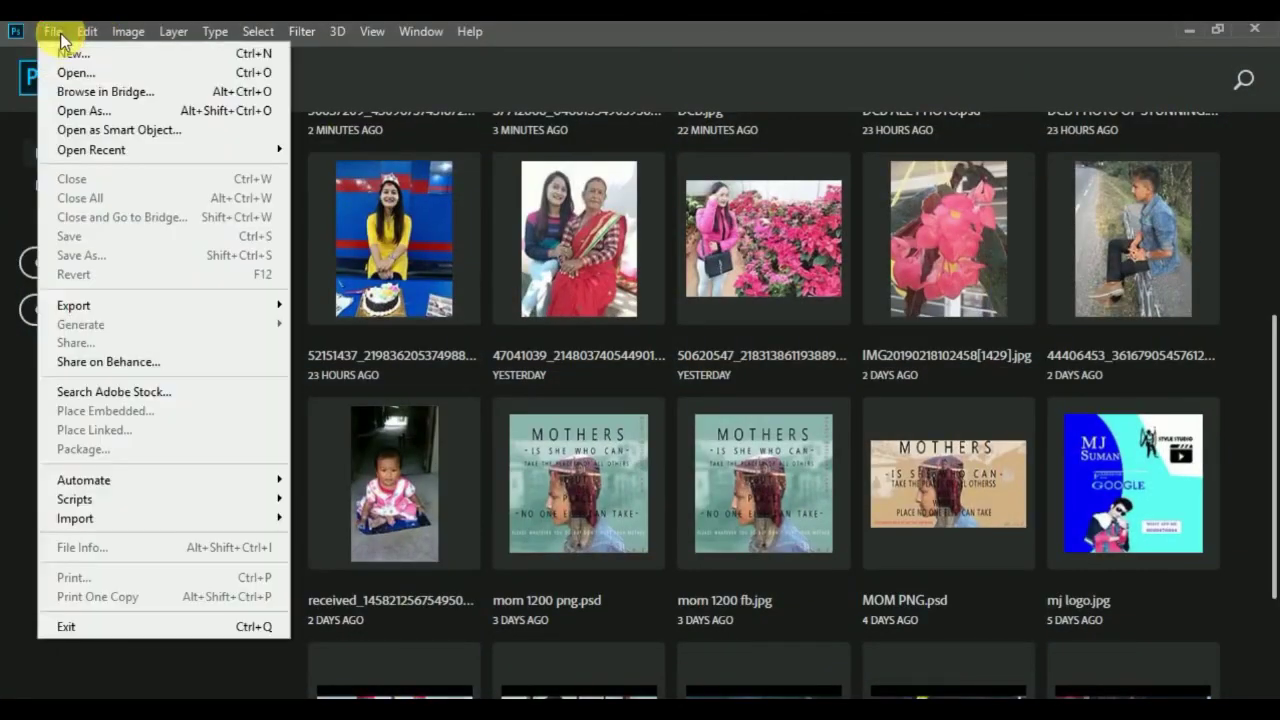
pyautogui.click(96, 74)
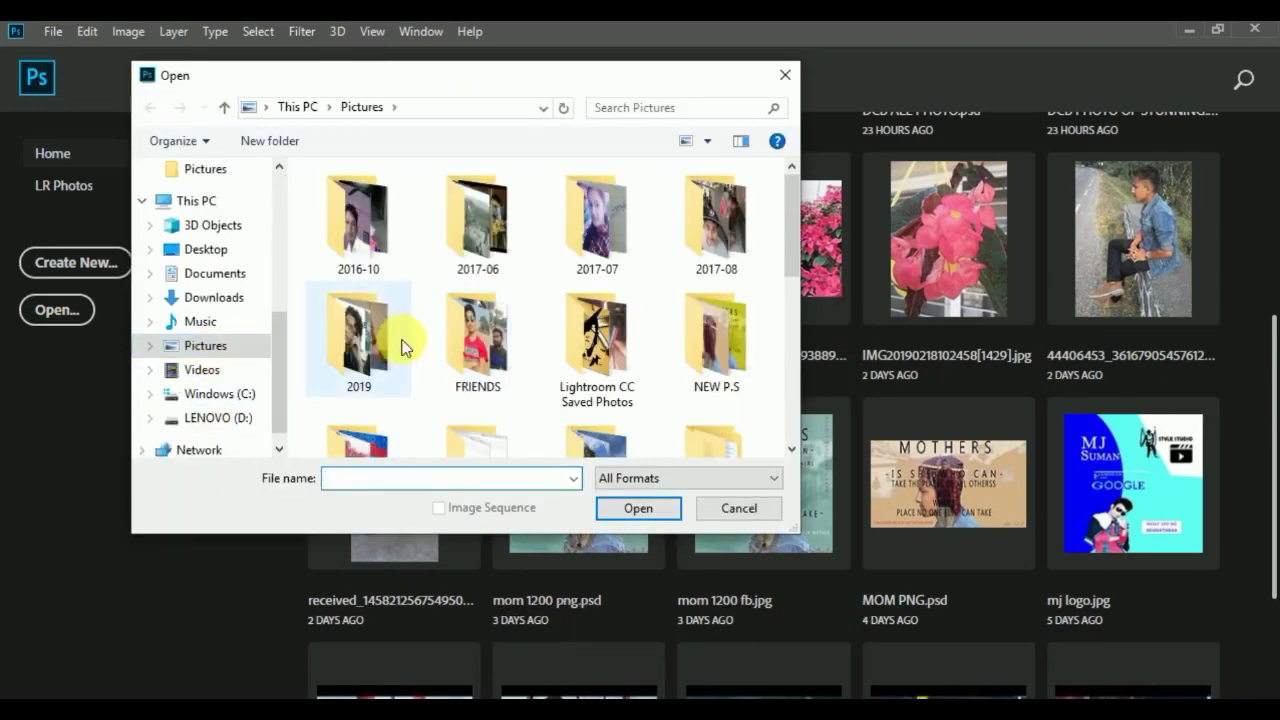
pyautogui.click(476, 364)
pyautogui.doubleClick(476, 362)
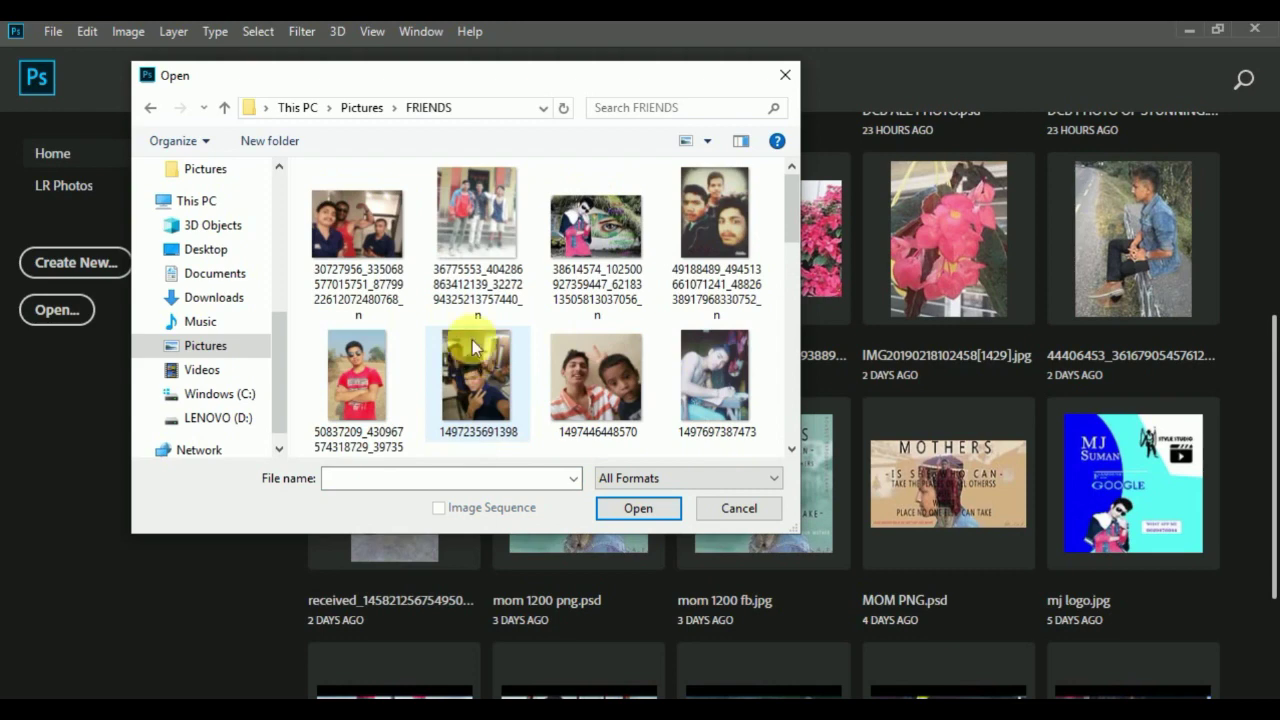
pyautogui.click(378, 390)
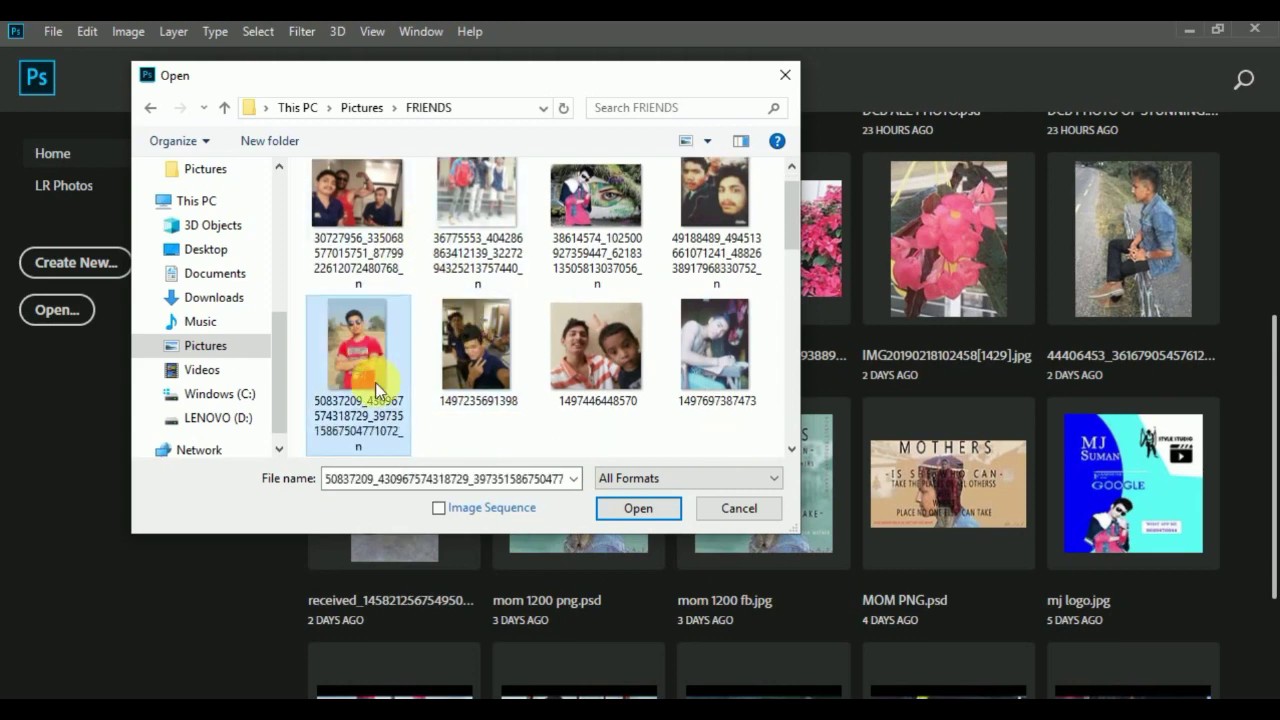
pyautogui.click(623, 510)
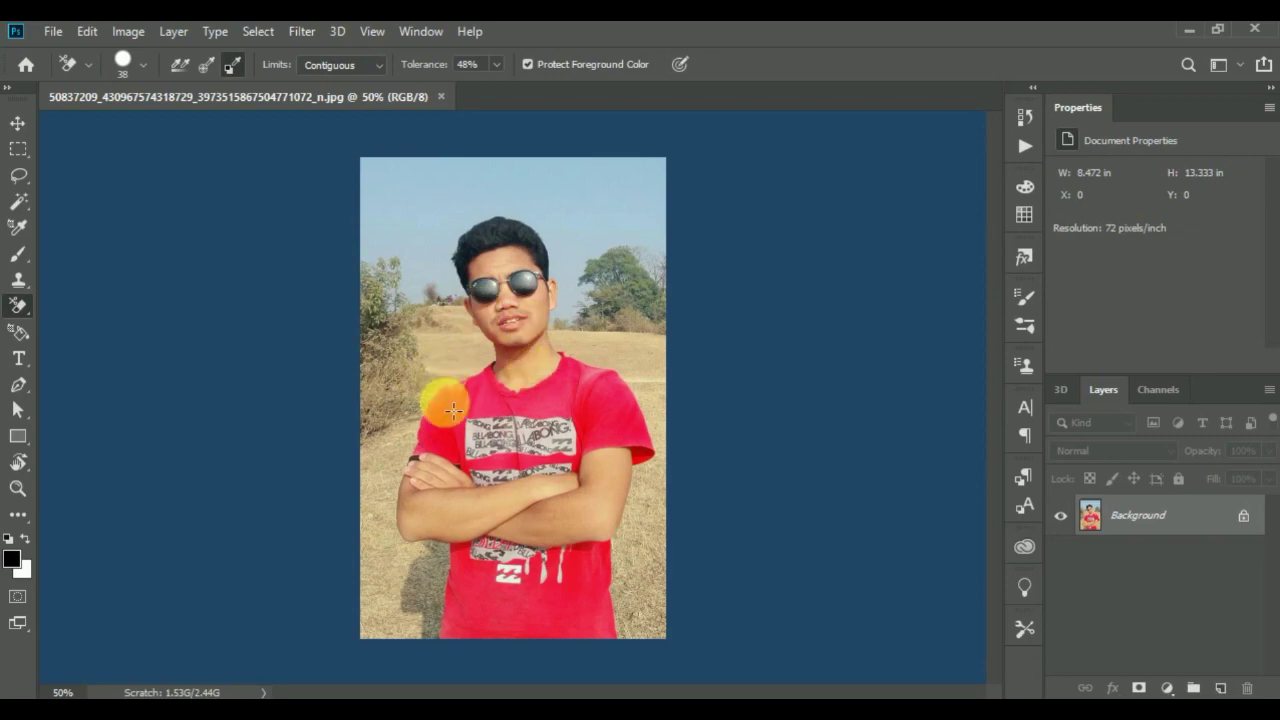
pyautogui.scroll(3, 453, 410)
pyautogui.scroll(4, 453, 410)
pyautogui.scroll(2, 453, 410)
pyautogui.scroll(2, 453, 410)
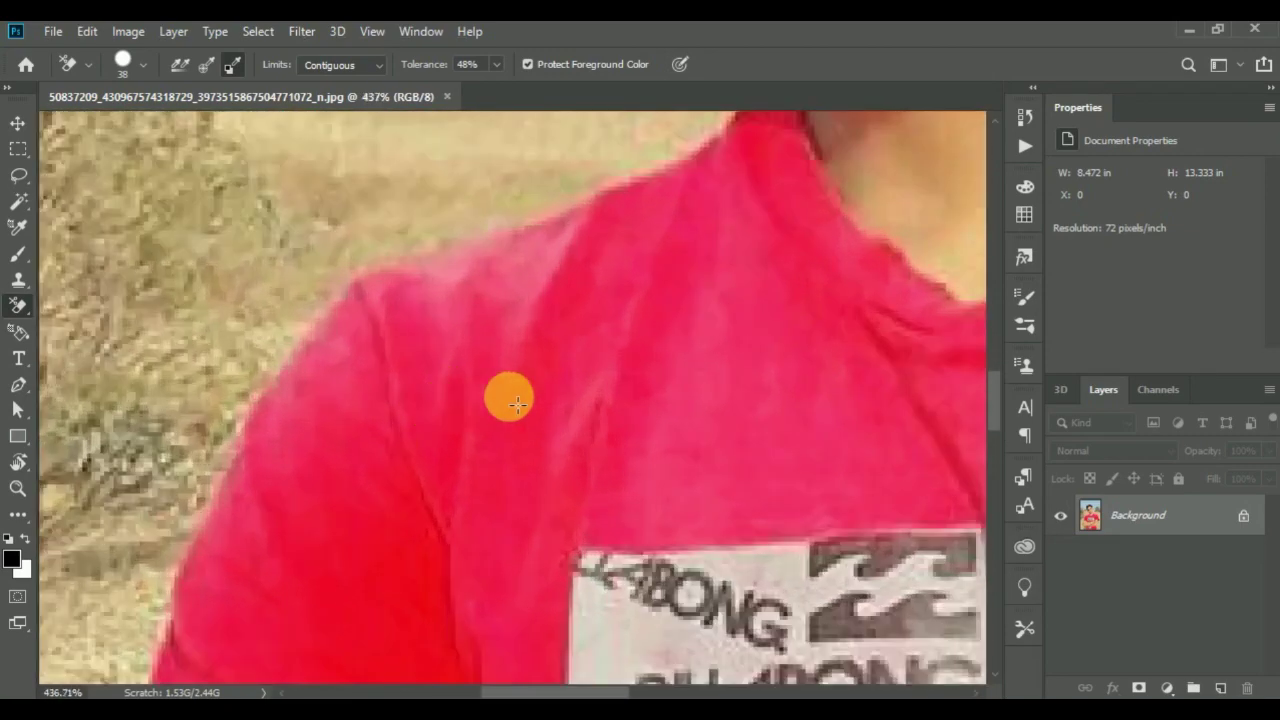
pyautogui.scroll(2, 560, 420)
pyautogui.scroll(2, 680, 440)
pyautogui.scroll(2, 725, 437)
pyautogui.scroll(2, 731, 440)
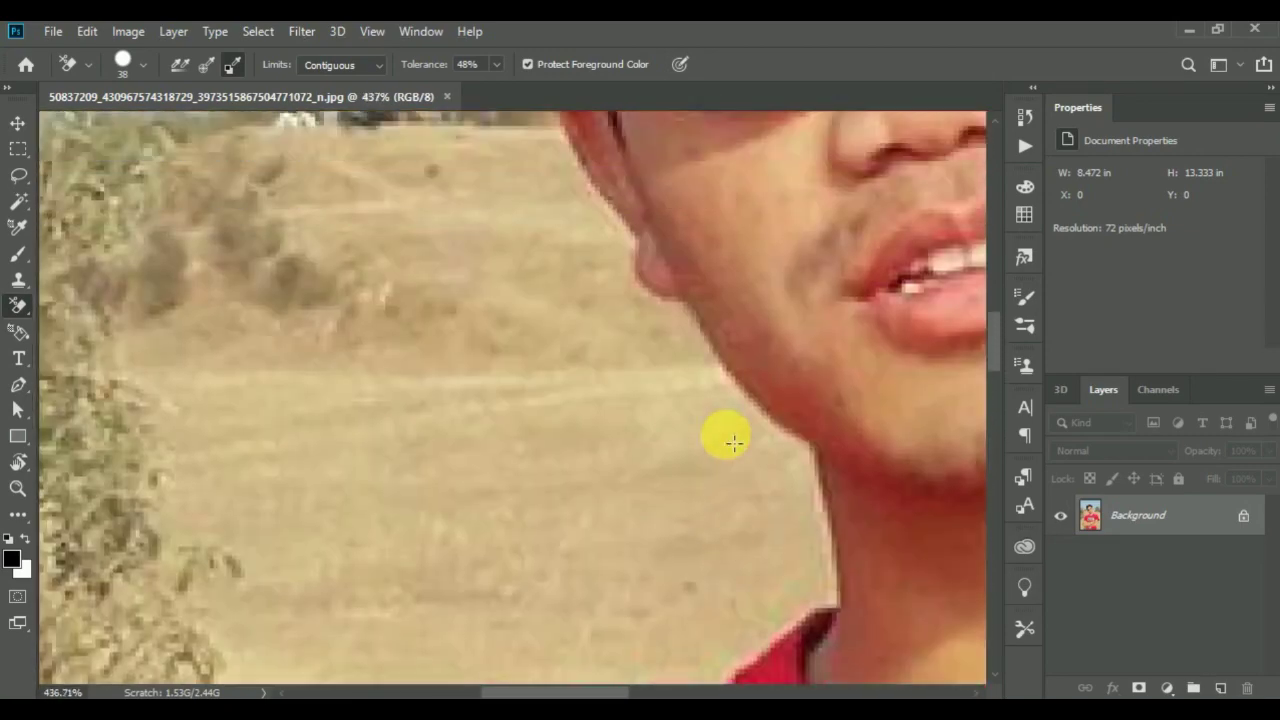
pyautogui.scroll(2, 733, 441)
pyautogui.scroll(1, 723, 434)
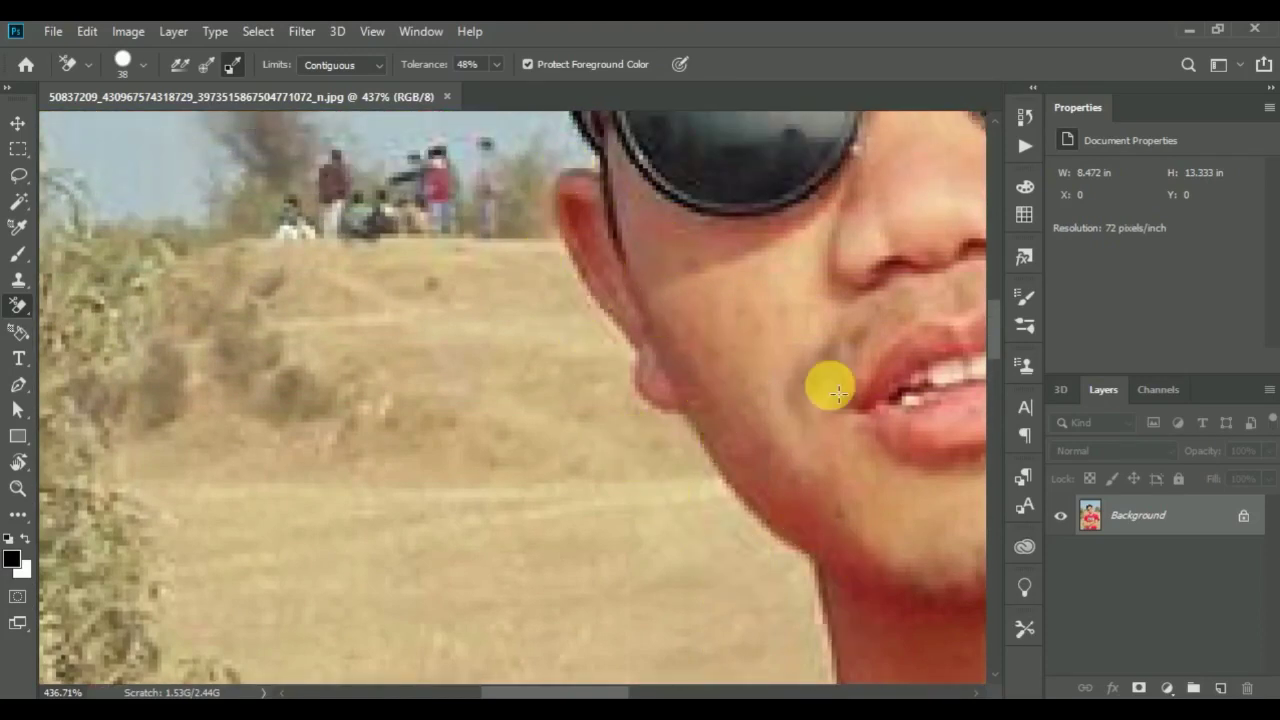
pyautogui.scroll(3, 700, 350)
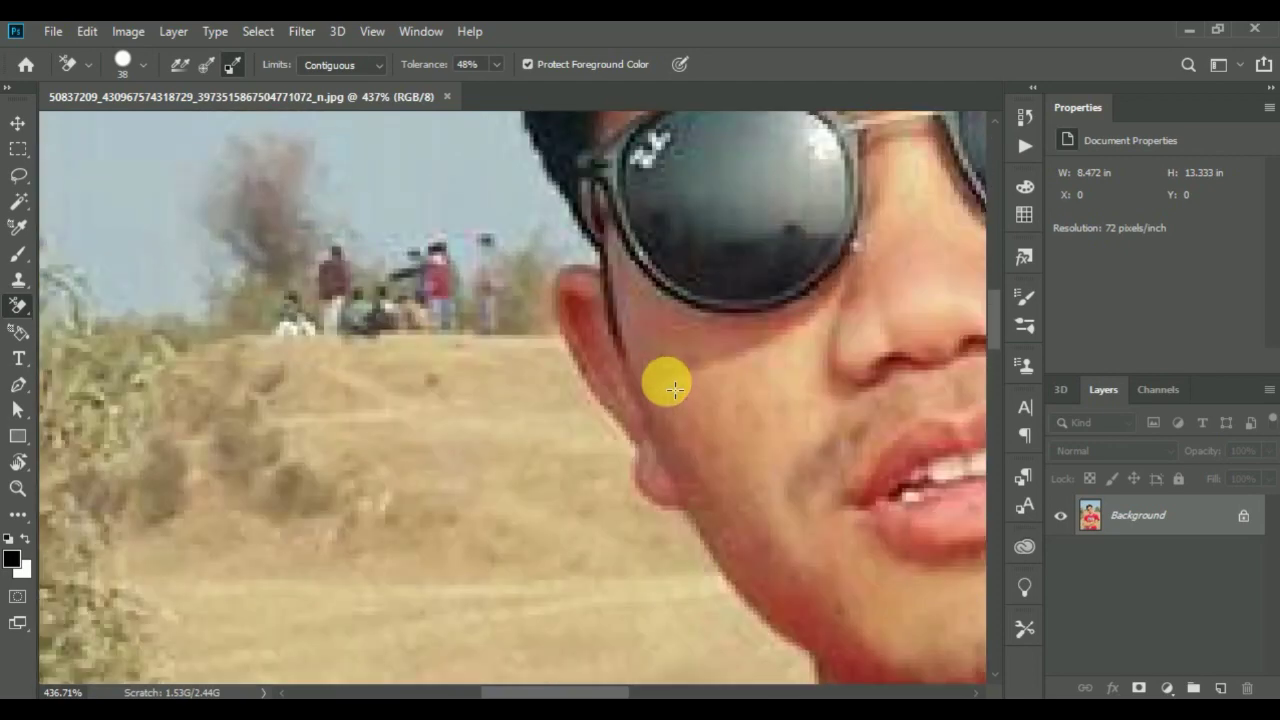
pyautogui.scroll(4, 630, 350)
pyautogui.scroll(-3, 651, 549)
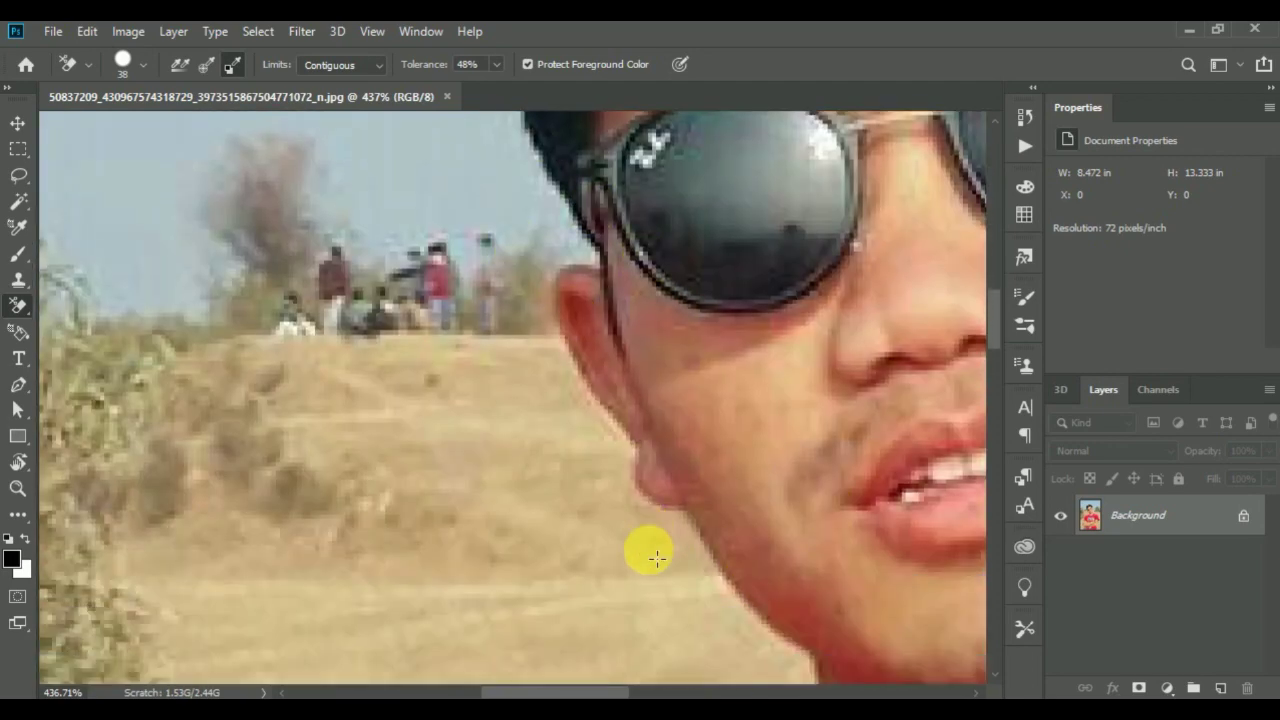
pyautogui.scroll(-1, 651, 540)
pyautogui.scroll(-3, 656, 549)
pyautogui.scroll(-5, 598, 510)
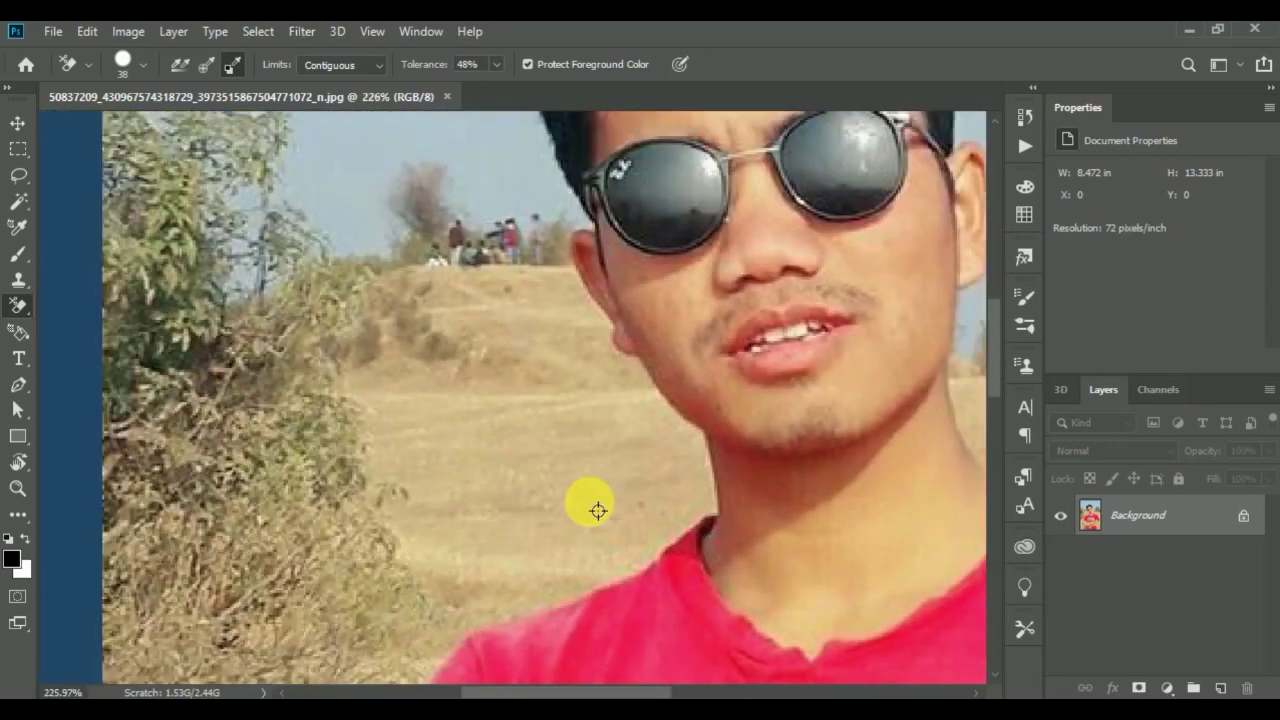
pyautogui.scroll(-2, 598, 510)
pyautogui.scroll(-1, 598, 510)
pyautogui.moveTo(690, 485); pyautogui.dragTo(516, 479)
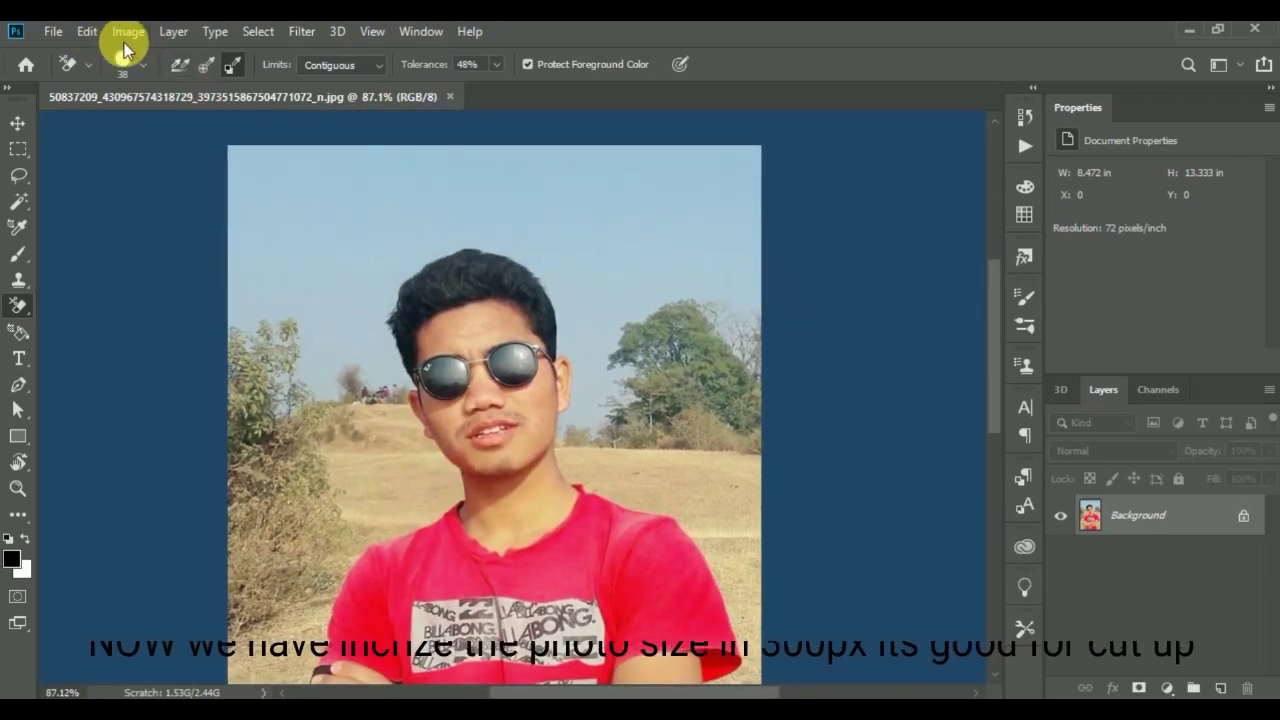
# Change the Image Size resolution from 72 to 300 pixels/inch.
pyautogui.click(127, 31)
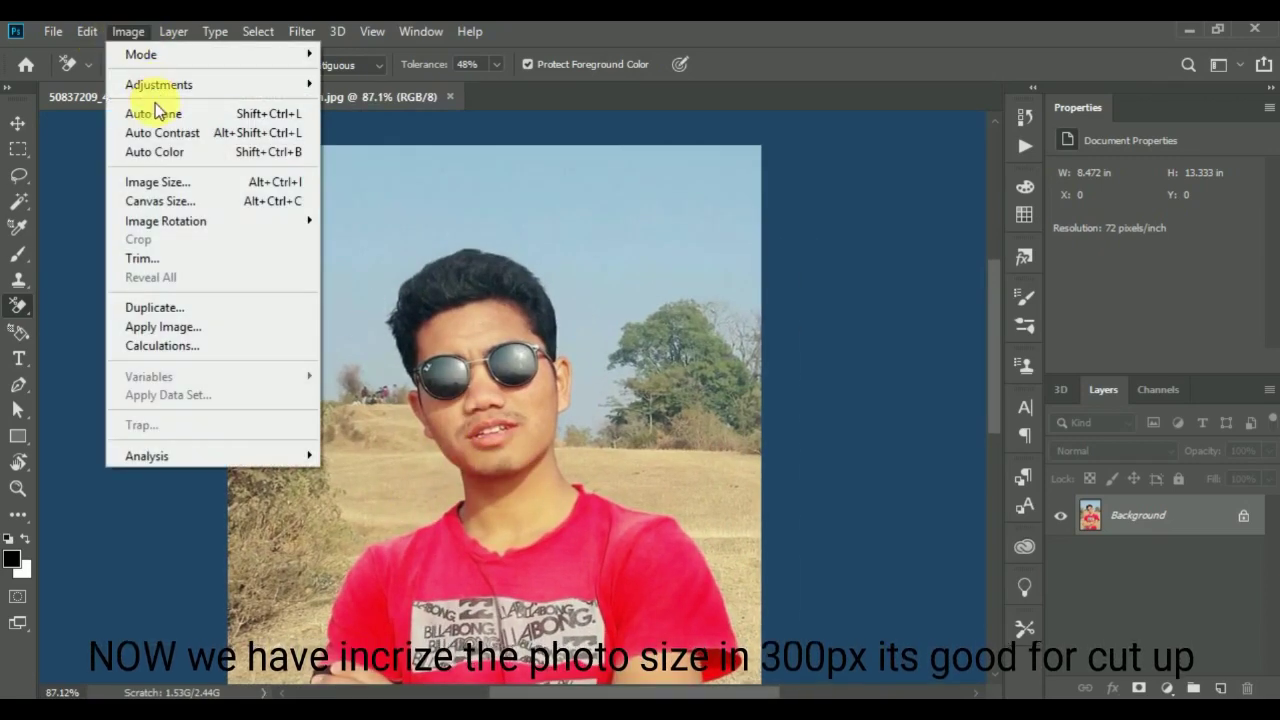
pyautogui.click(160, 182)
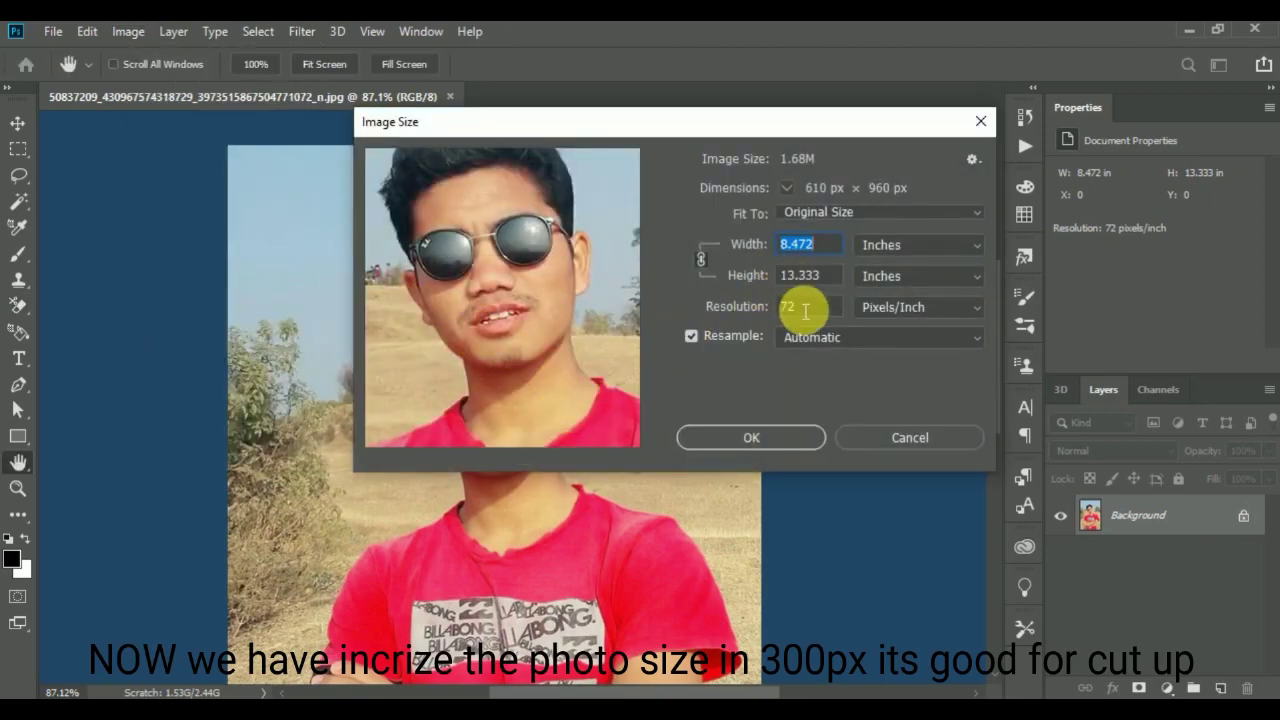
pyautogui.moveTo(807, 313); pyautogui.dragTo(772, 317)
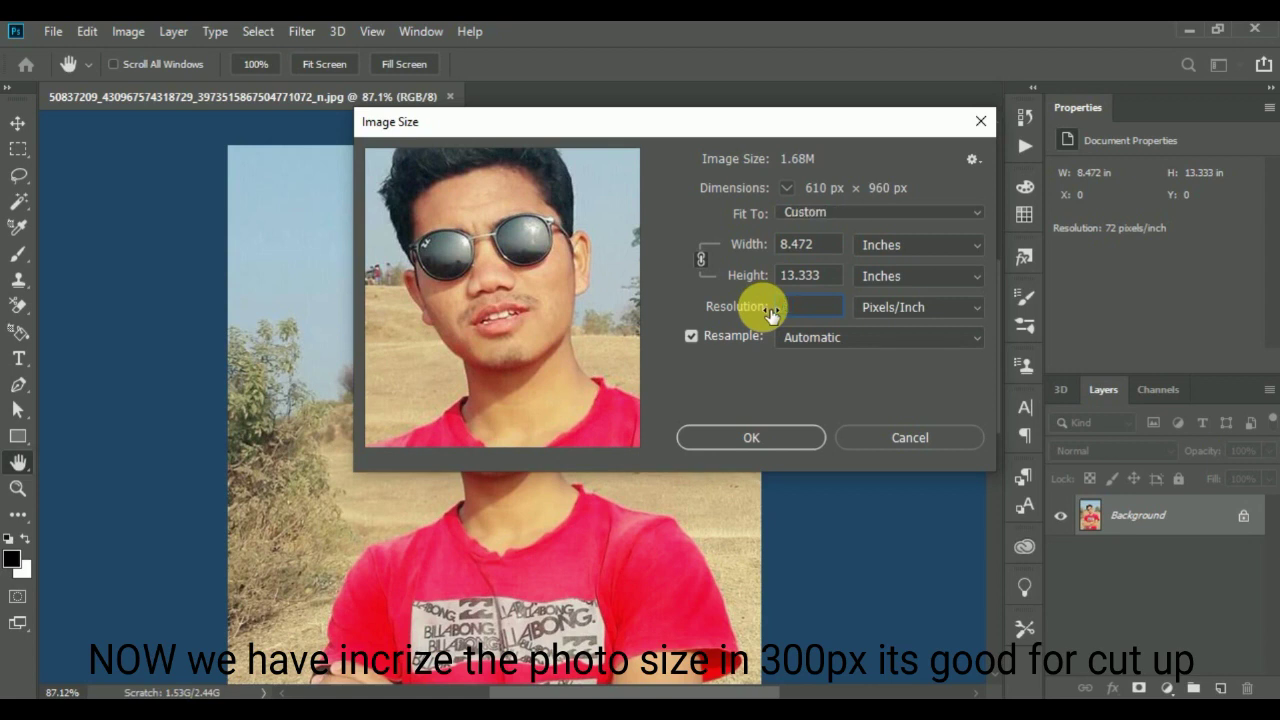
pyautogui.write('300')
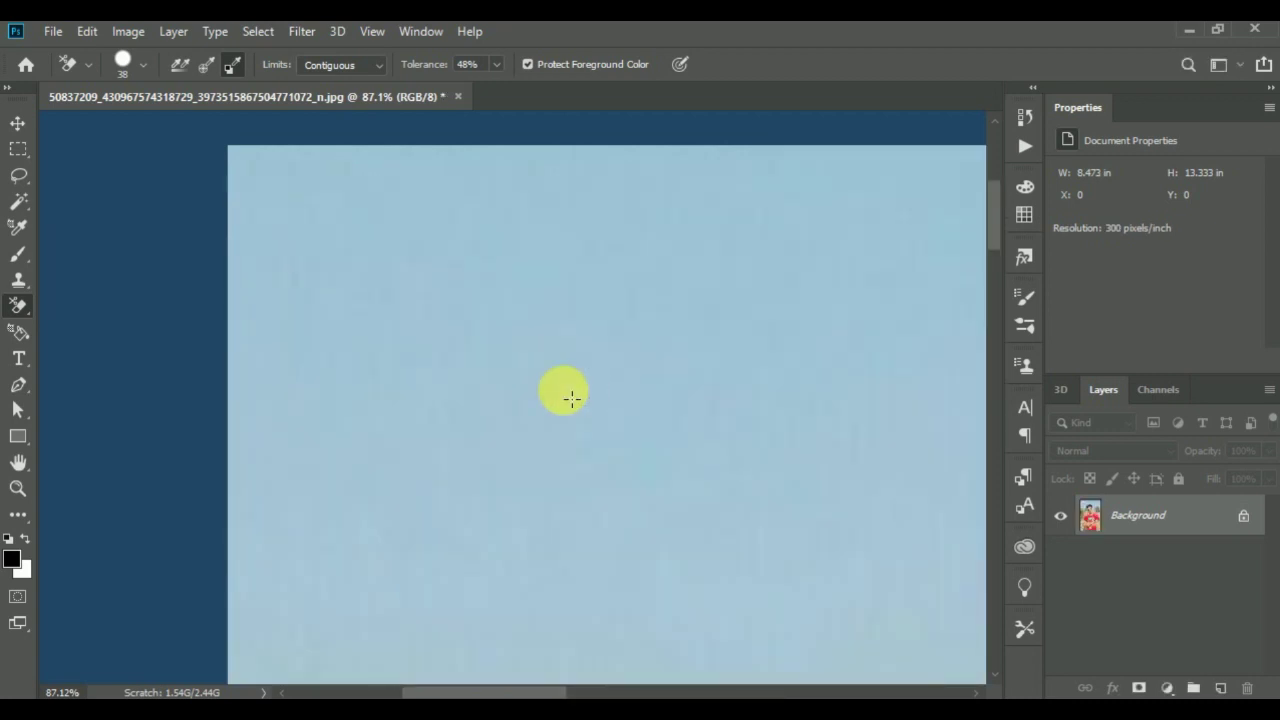
pyautogui.moveTo(670, 393)
pyautogui.mouseDown()
pyautogui.moveTo(554, 380)
pyautogui.moveTo(394, 337)
pyautogui.mouseUp()
pyautogui.moveTo(557, 372); pyautogui.dragTo(560, 230)
pyautogui.moveTo(566, 480); pyautogui.dragTo(563, 271)
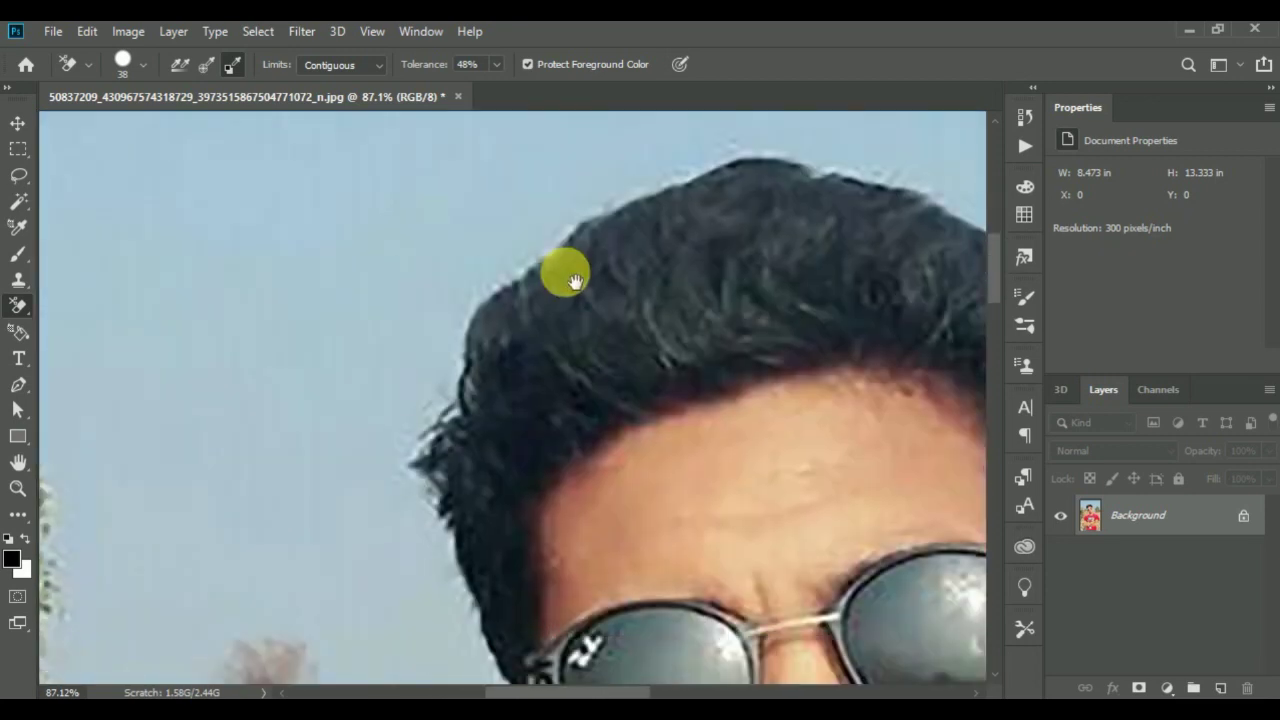
pyautogui.moveTo(563, 420)
pyautogui.mouseDown()
pyautogui.moveTo(580, 366)
pyautogui.moveTo(563, 239)
pyautogui.mouseUp()
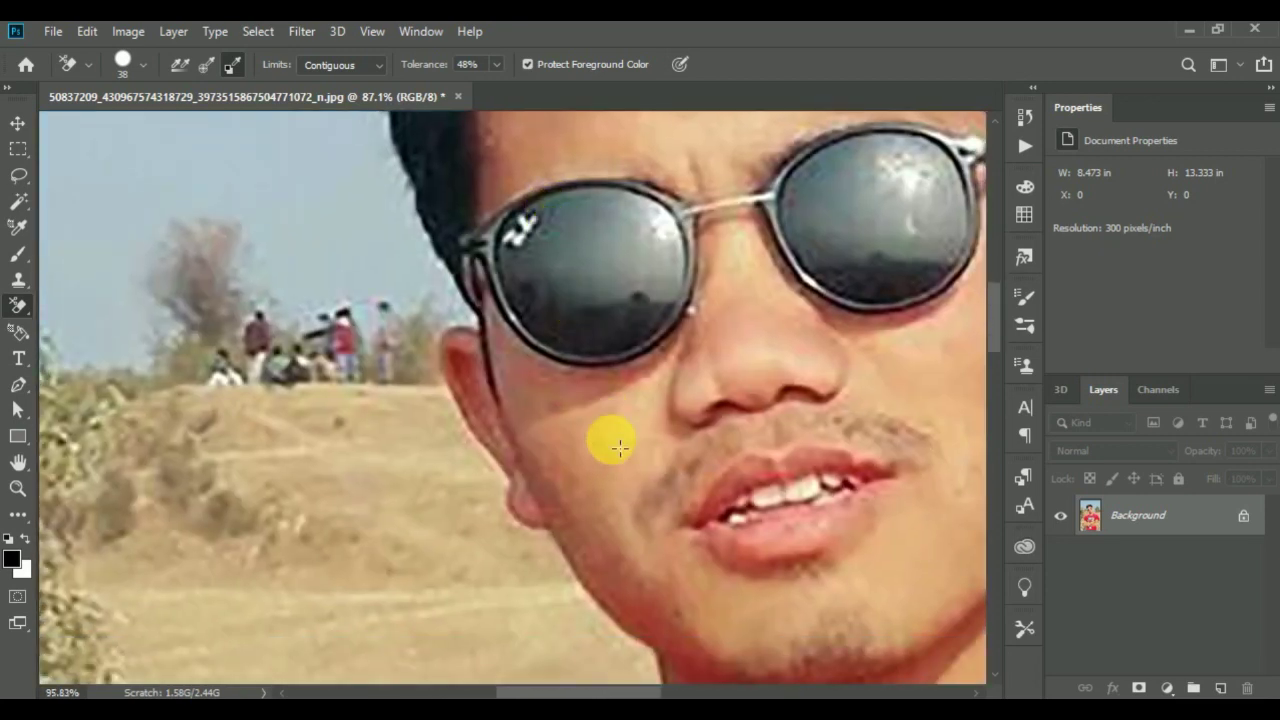
pyautogui.scroll(5, 612, 442)
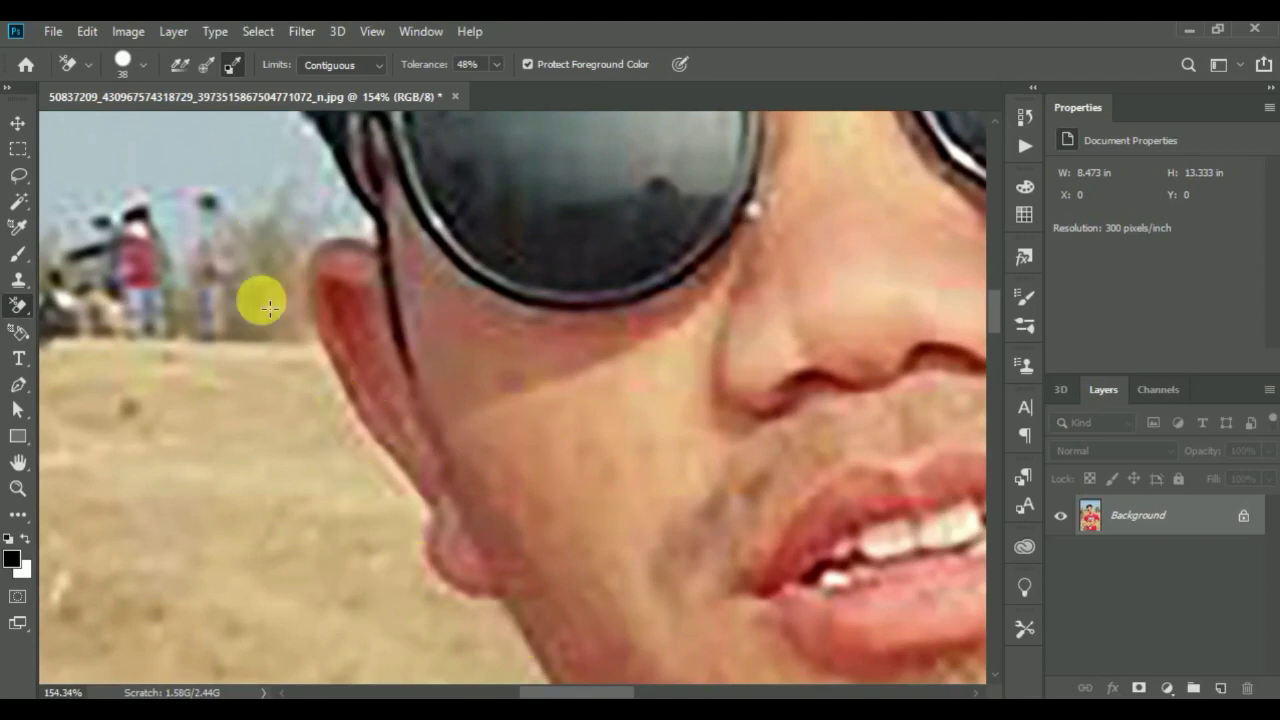
pyautogui.scroll(-3, 570, 495)
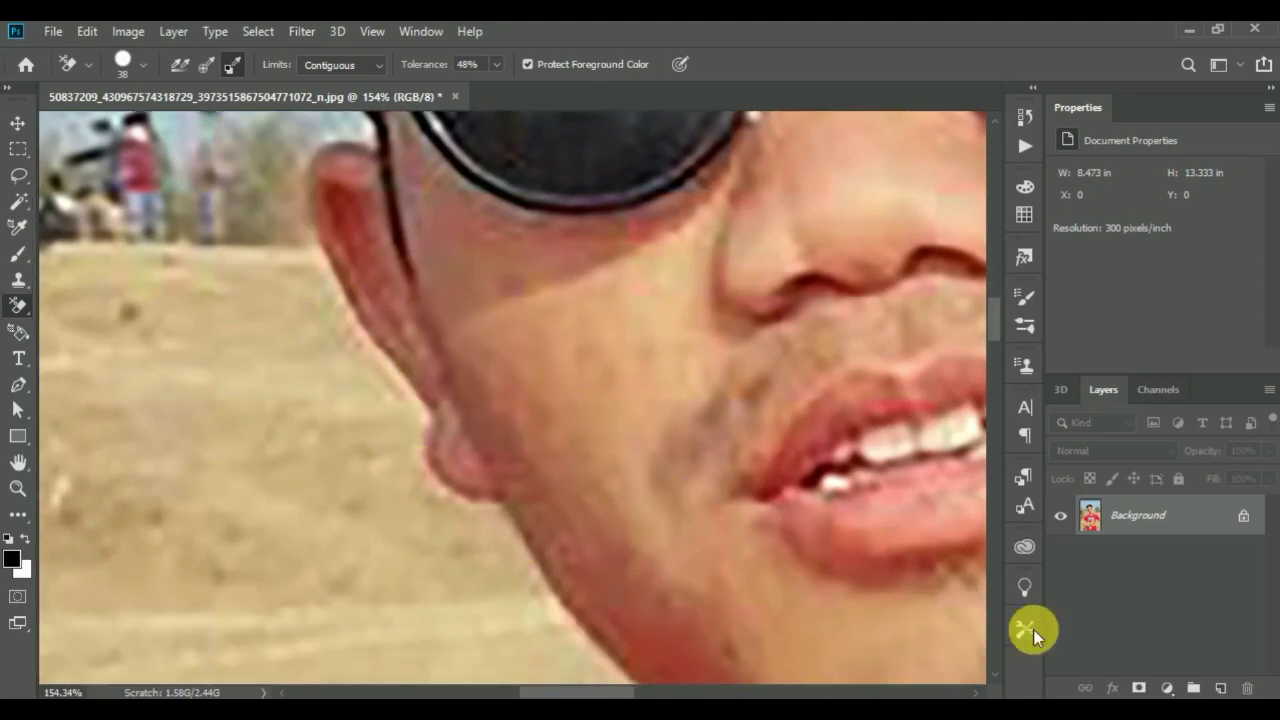
pyautogui.scroll(-1, 717, 533)
pyautogui.scroll(-3, 717, 533)
pyautogui.scroll(-1, 697, 522)
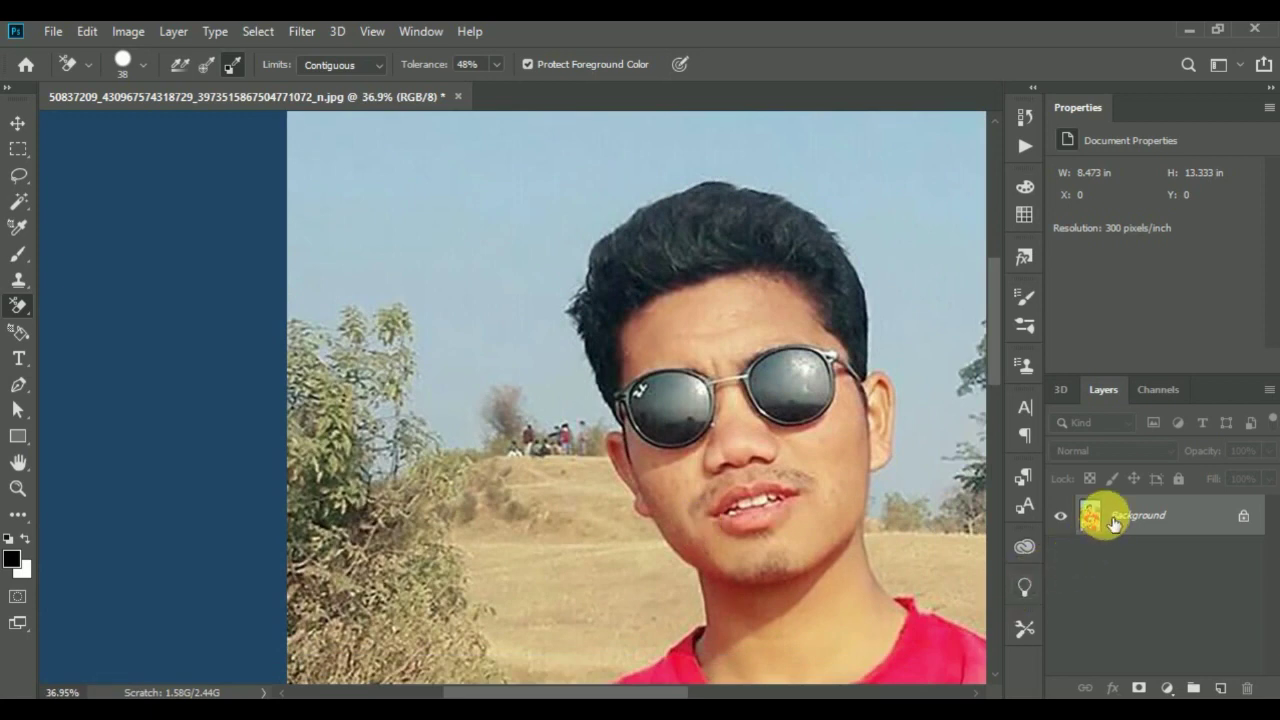
pyautogui.hotkey('ctrl', 'j')
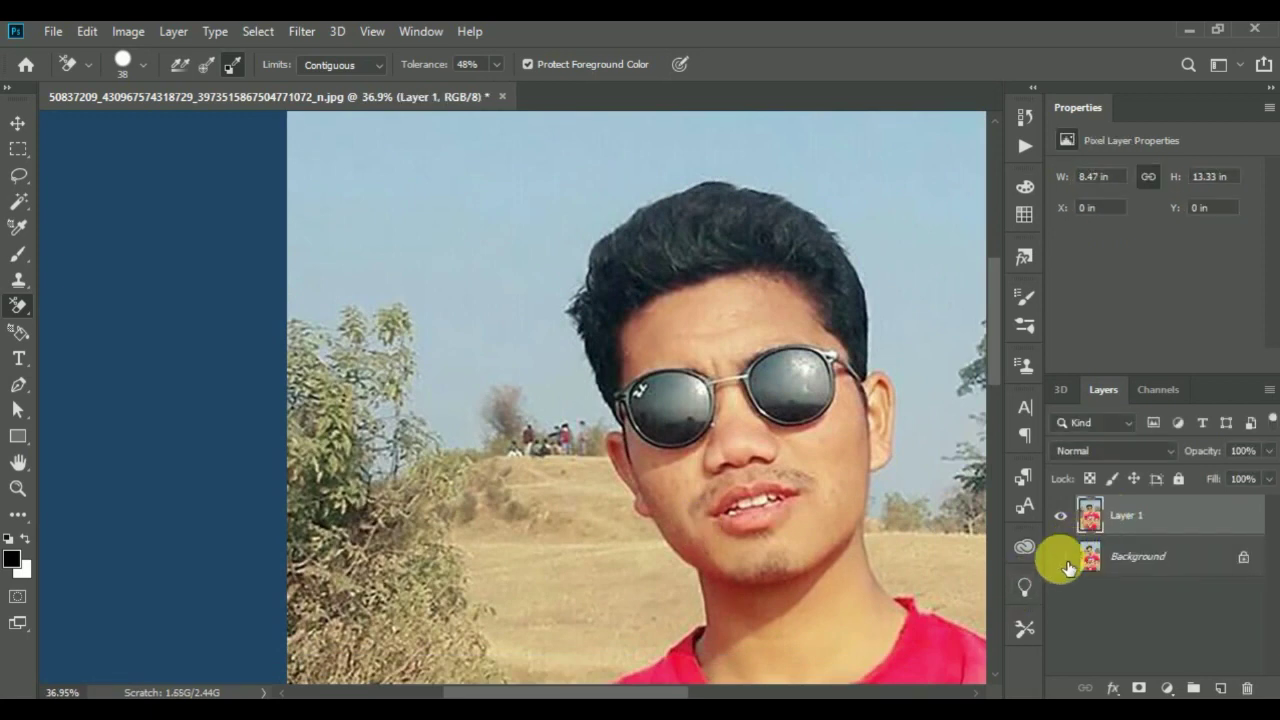
pyautogui.click(1062, 558)
pyautogui.moveTo(711, 539); pyautogui.dragTo(619, 511)
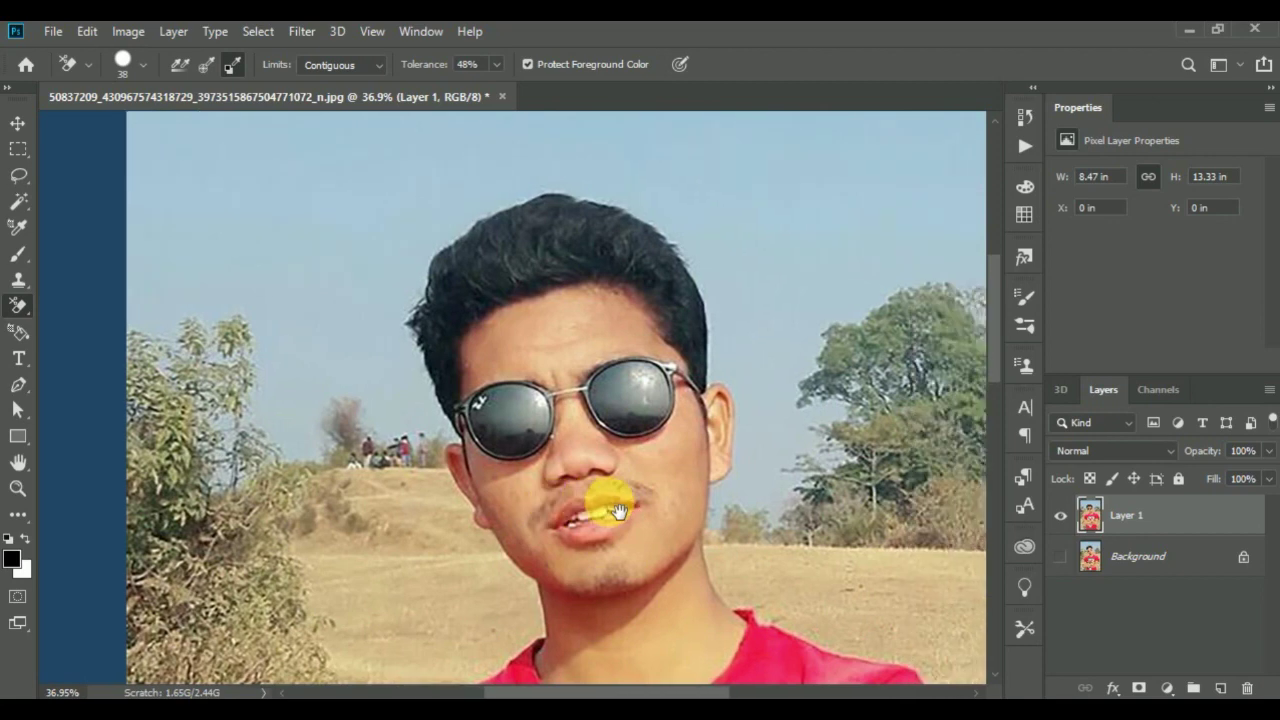
pyautogui.scroll(-2, 619, 511)
pyautogui.scroll(-3, 619, 511)
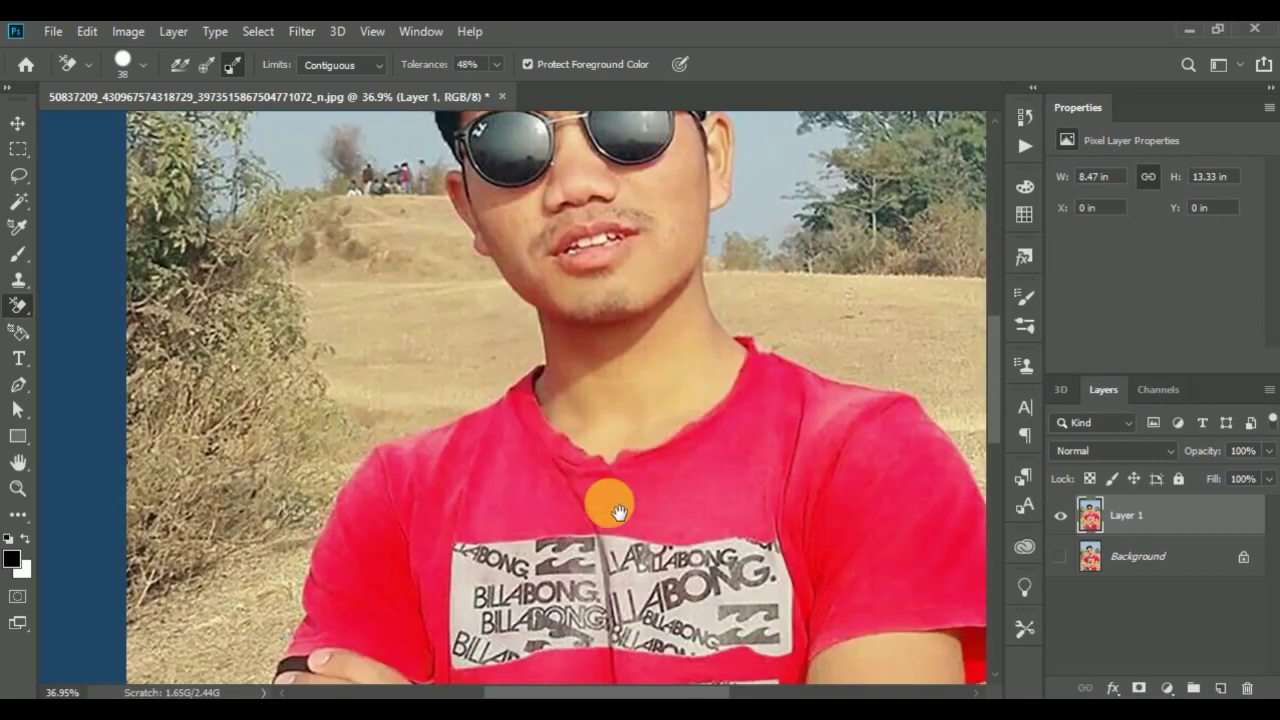
pyautogui.scroll(-1, 619, 511)
pyautogui.scroll(-2, 619, 511)
pyautogui.scroll(-2, 619, 511)
pyautogui.scroll(-2, 619, 511)
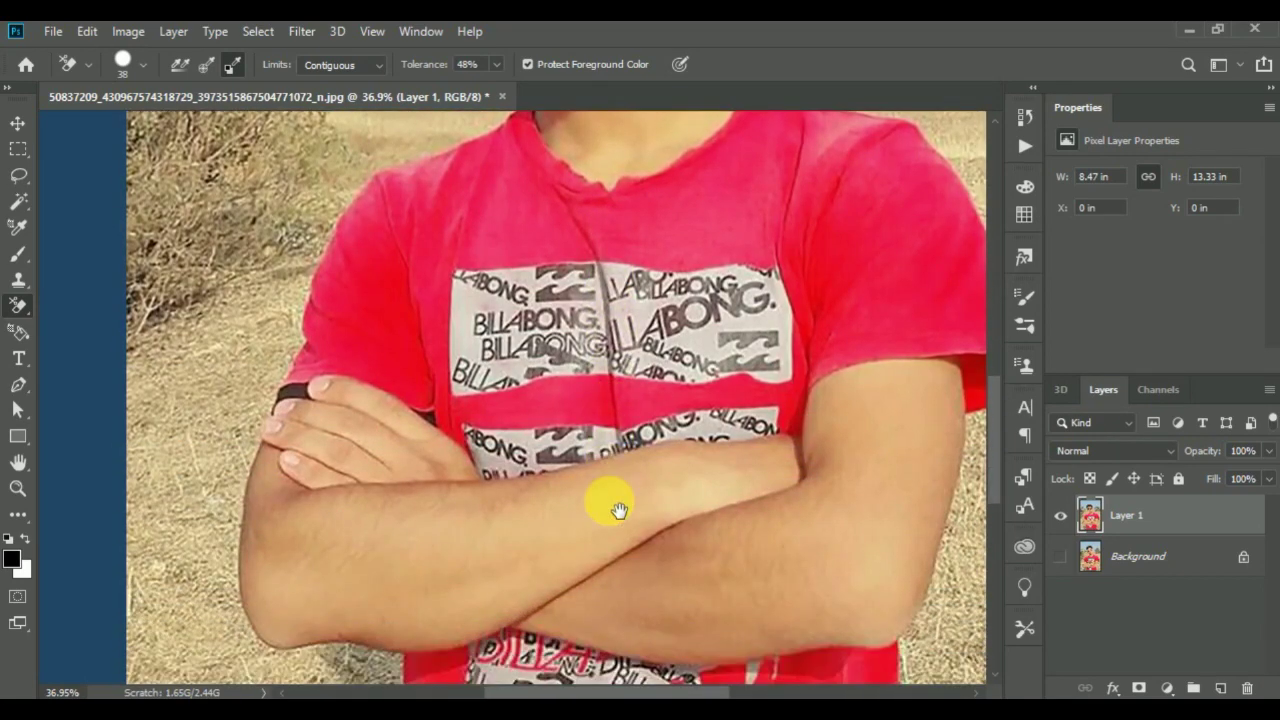
pyautogui.scroll(-2, 619, 511)
pyautogui.scroll(-1, 619, 511)
pyautogui.scroll(-1, 619, 511)
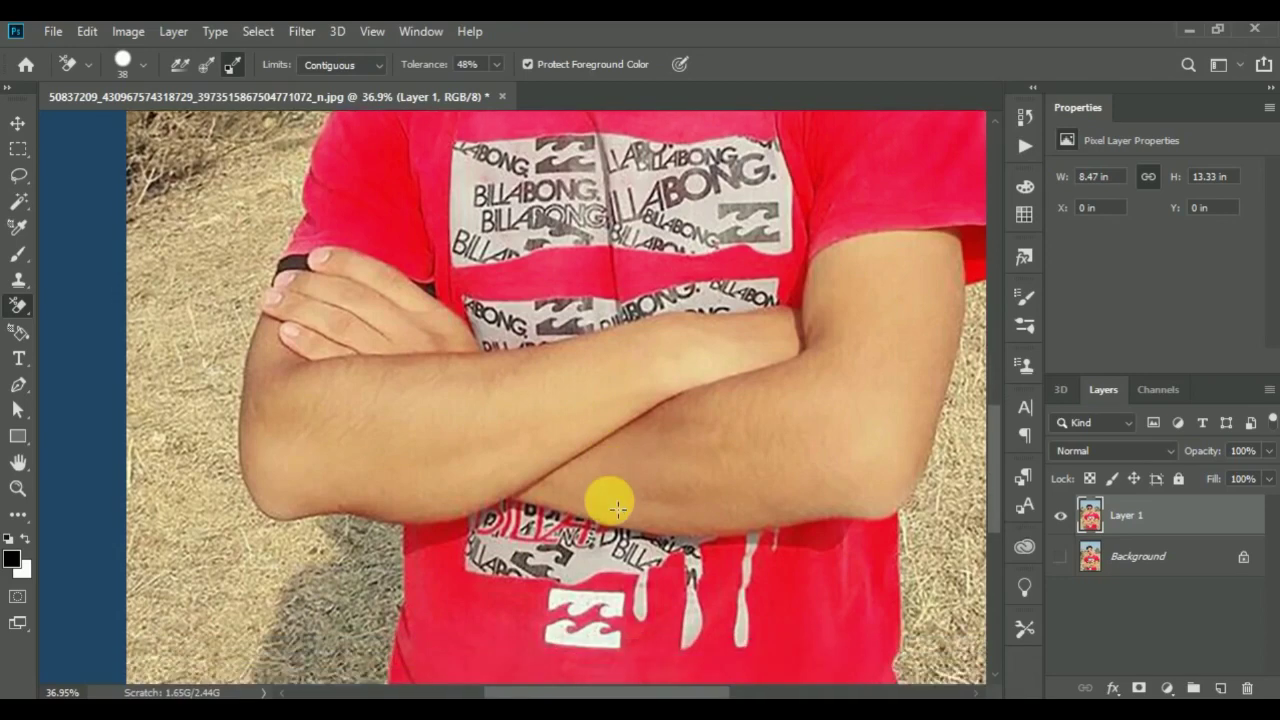
pyautogui.scroll(2, 618, 509)
pyautogui.scroll(1, 618, 509)
pyautogui.scroll(5, 618, 509)
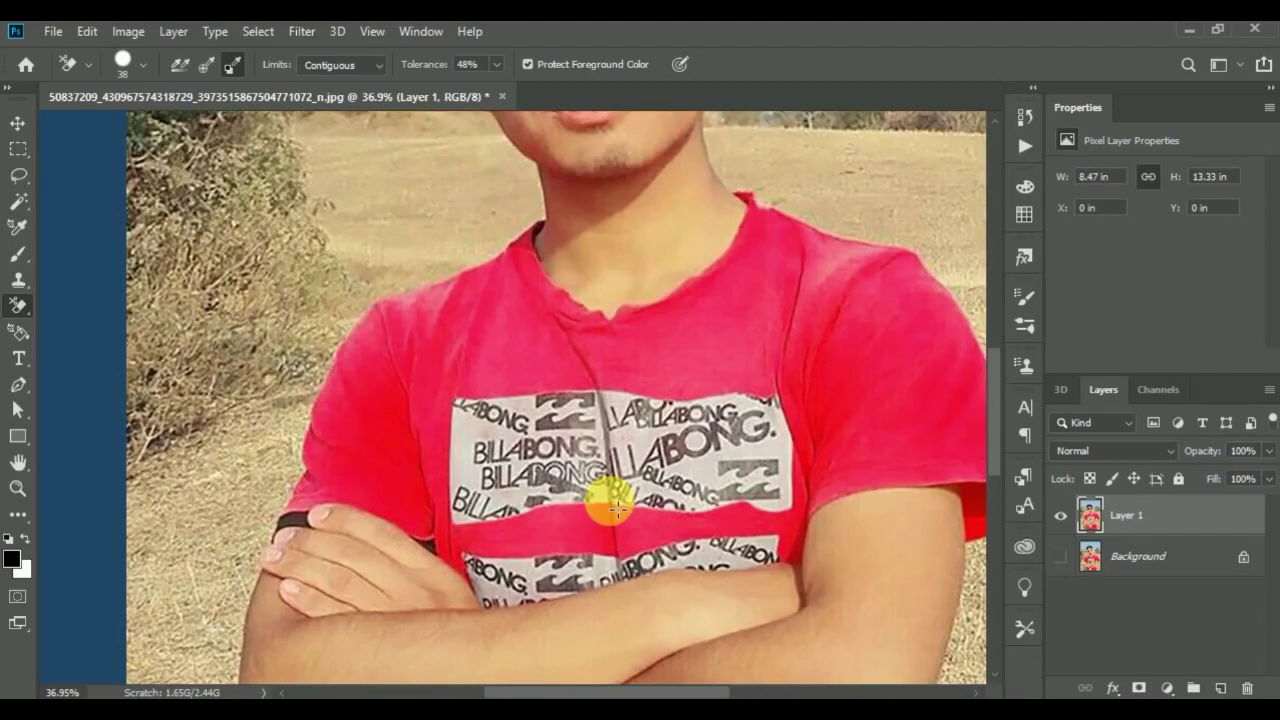
pyautogui.moveTo(528, 421); pyautogui.dragTo(600, 543)
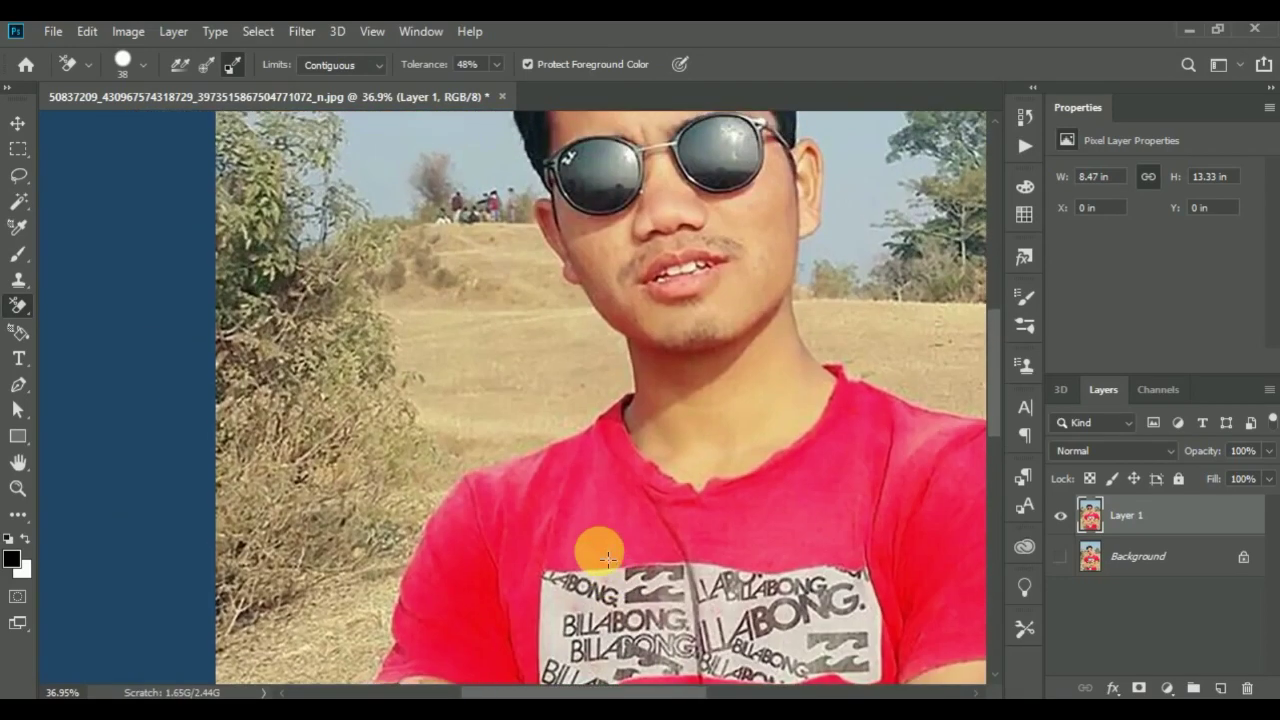
pyautogui.scroll(3, 600, 549)
pyautogui.scroll(2, 607, 560)
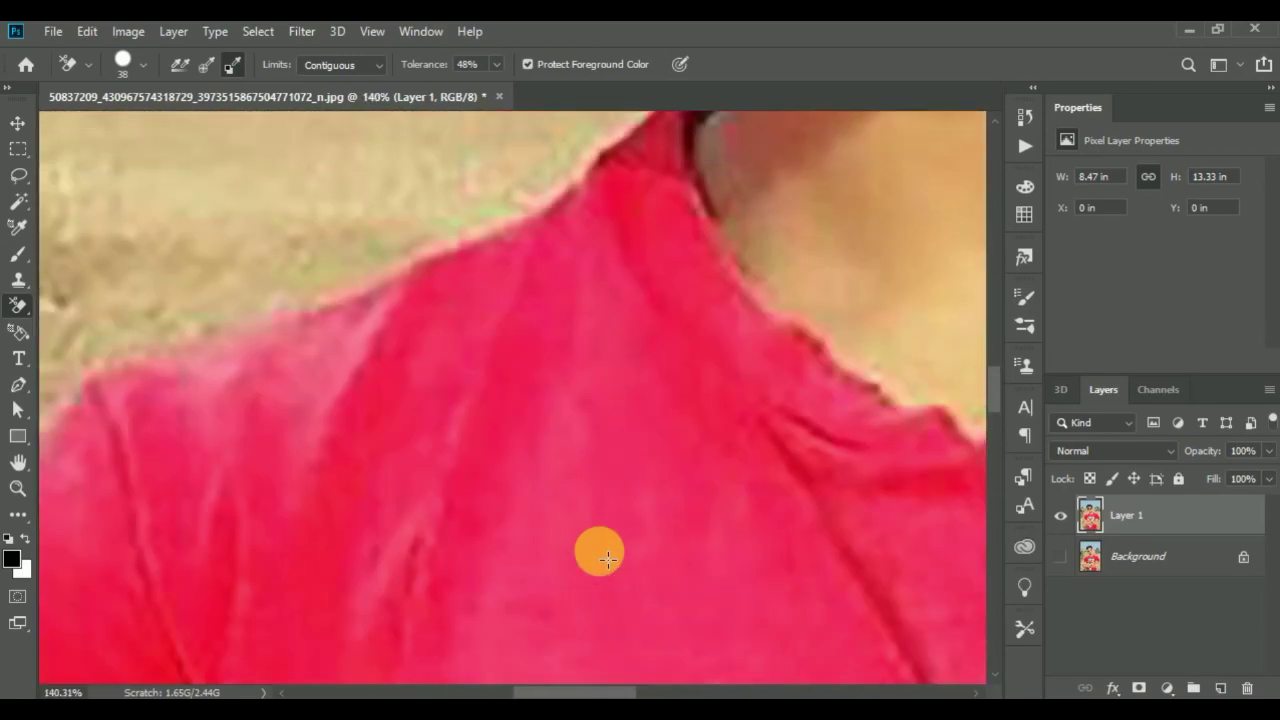
pyautogui.scroll(1, 607, 560)
pyautogui.scroll(1, 607, 560)
pyautogui.scroll(2, 607, 560)
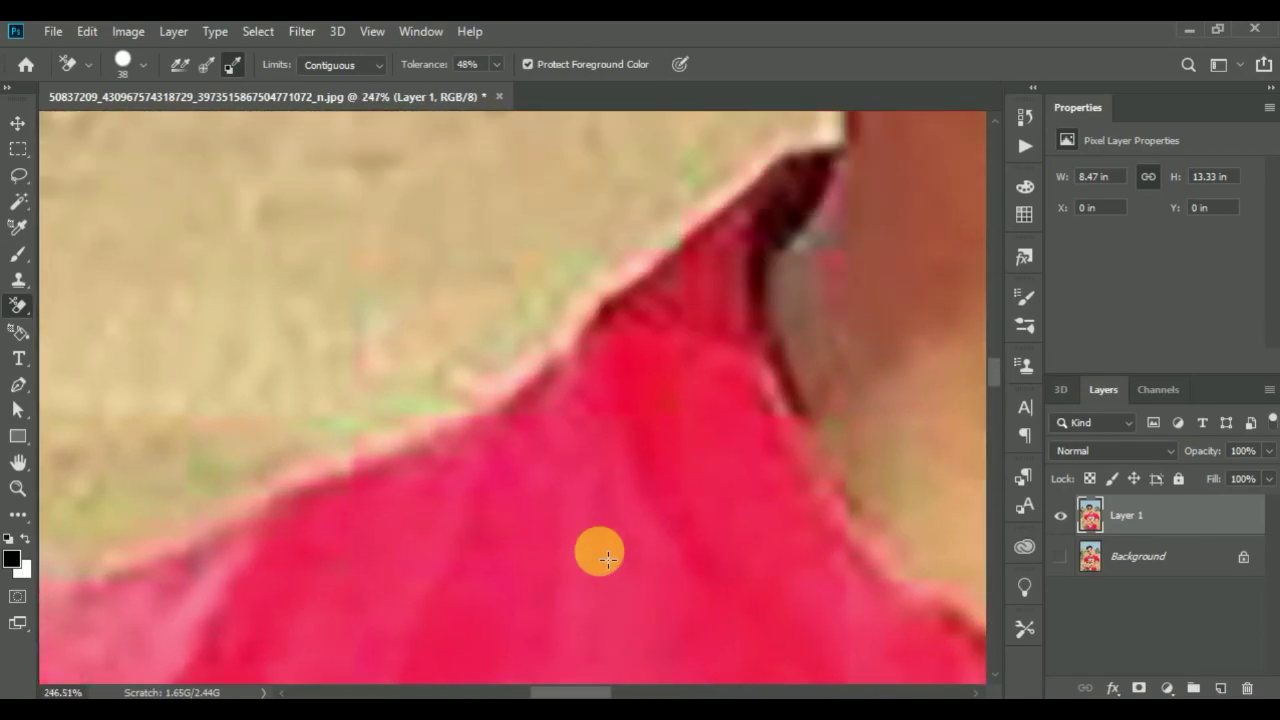
pyautogui.scroll(-1, 607, 560)
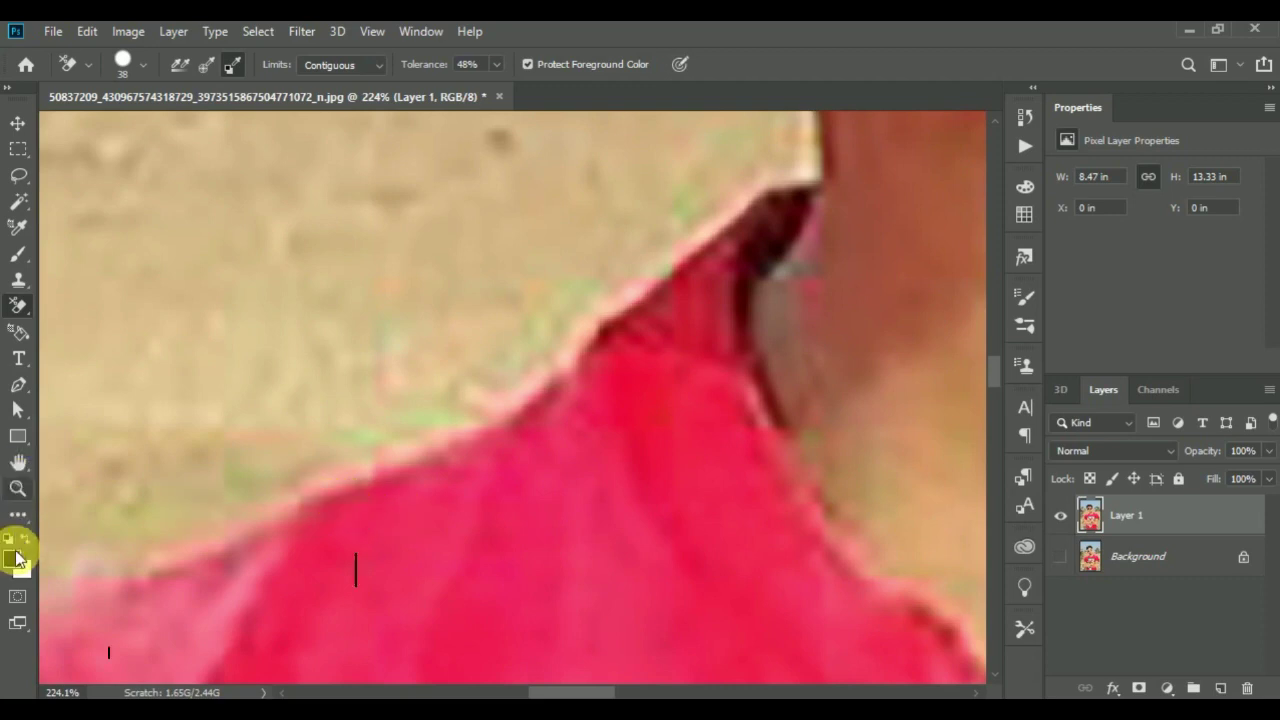
# Use the Pen Tool to start the path along the shoulder, neck and jawline.
pyautogui.rightClick(18, 385)
pyautogui.click(90, 381)
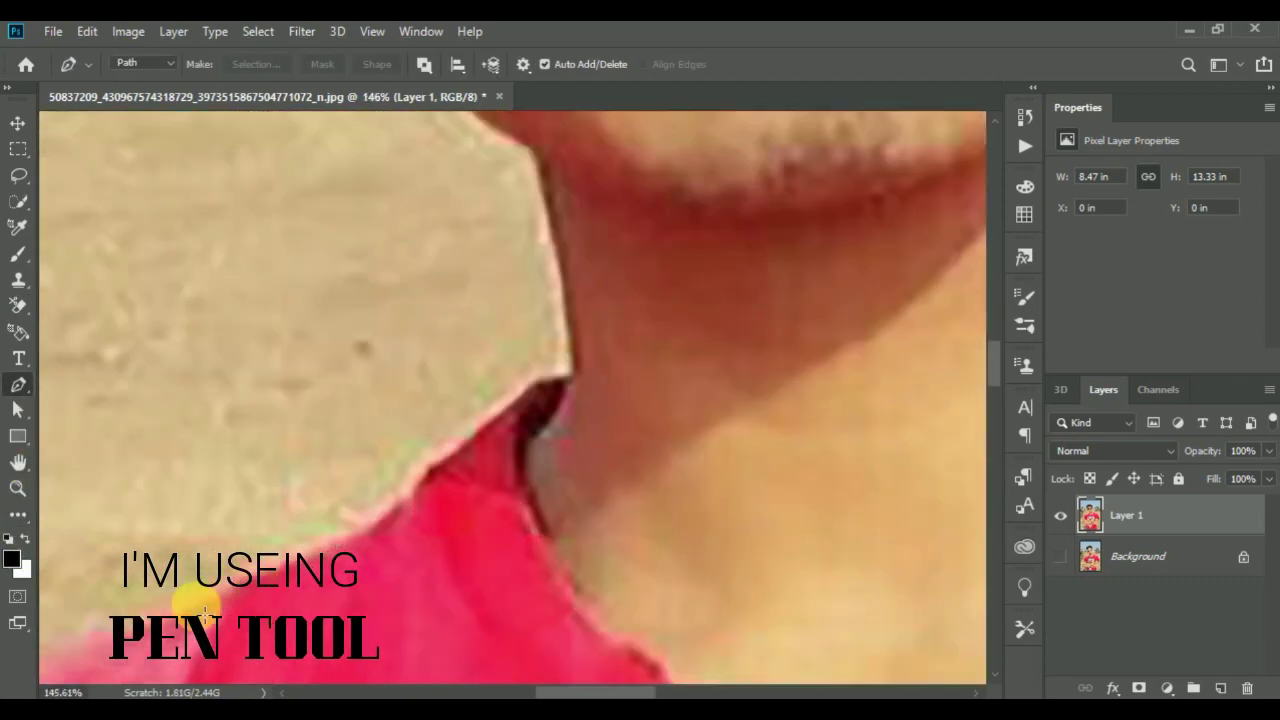
pyautogui.click(380, 523)
pyautogui.click(504, 415)
pyautogui.scroll(3, 523, 398)
pyautogui.moveTo(486, 163); pyautogui.dragTo(571, 323)
pyautogui.scroll(3, 574, 500)
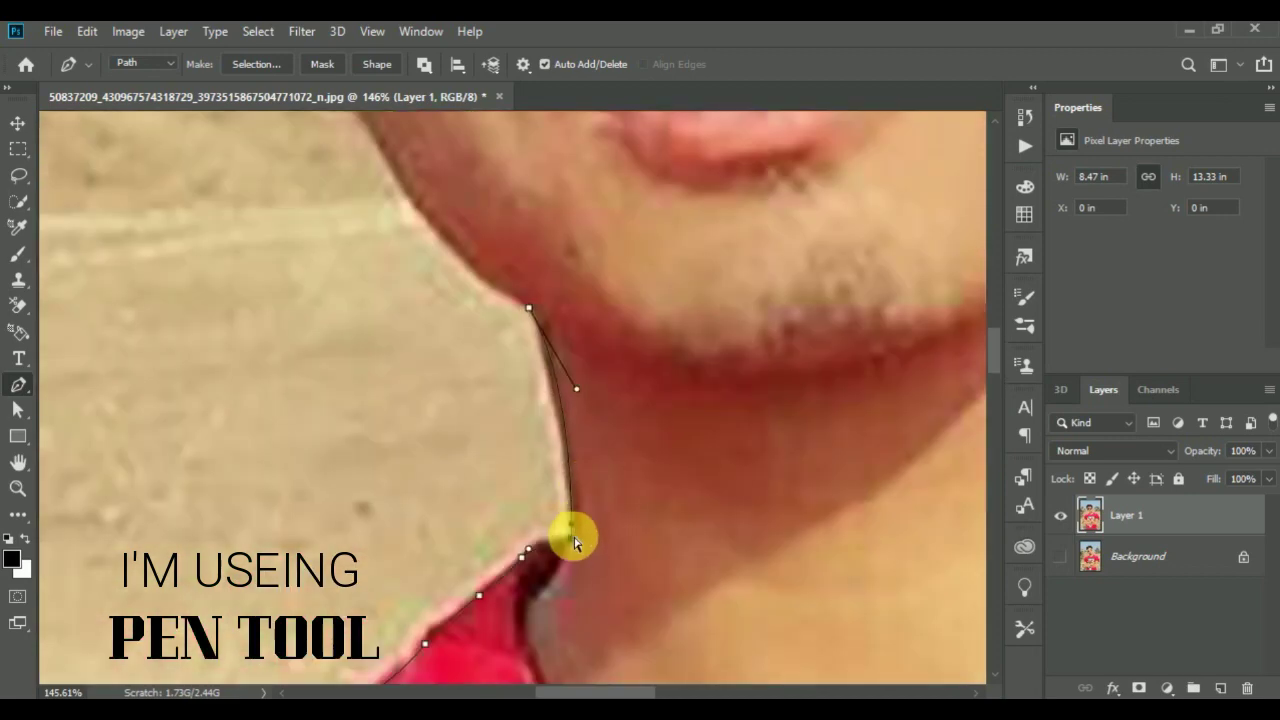
pyautogui.scroll(3, 574, 541)
pyautogui.click(483, 342)
pyautogui.moveTo(465, 374); pyautogui.dragTo(468, 385)
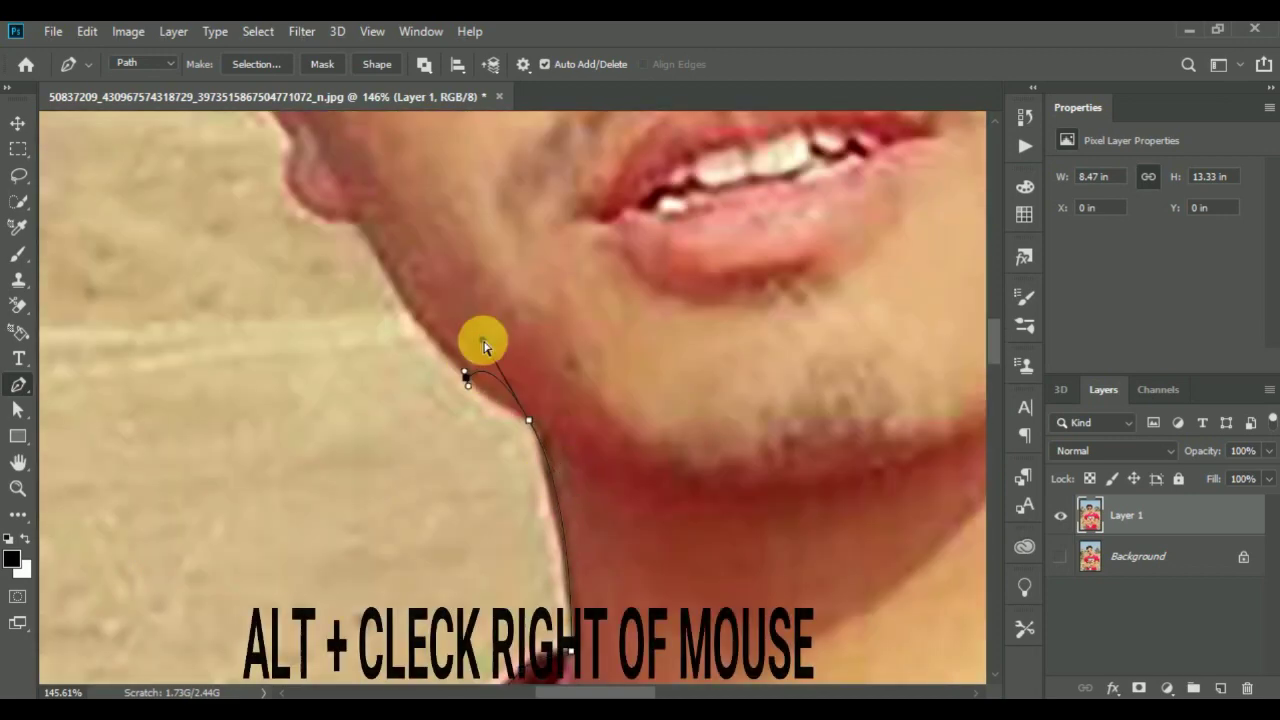
# Continue the path around the near ear, up the hair edge and across the crown.
pyautogui.scroll(3, 500, 402)
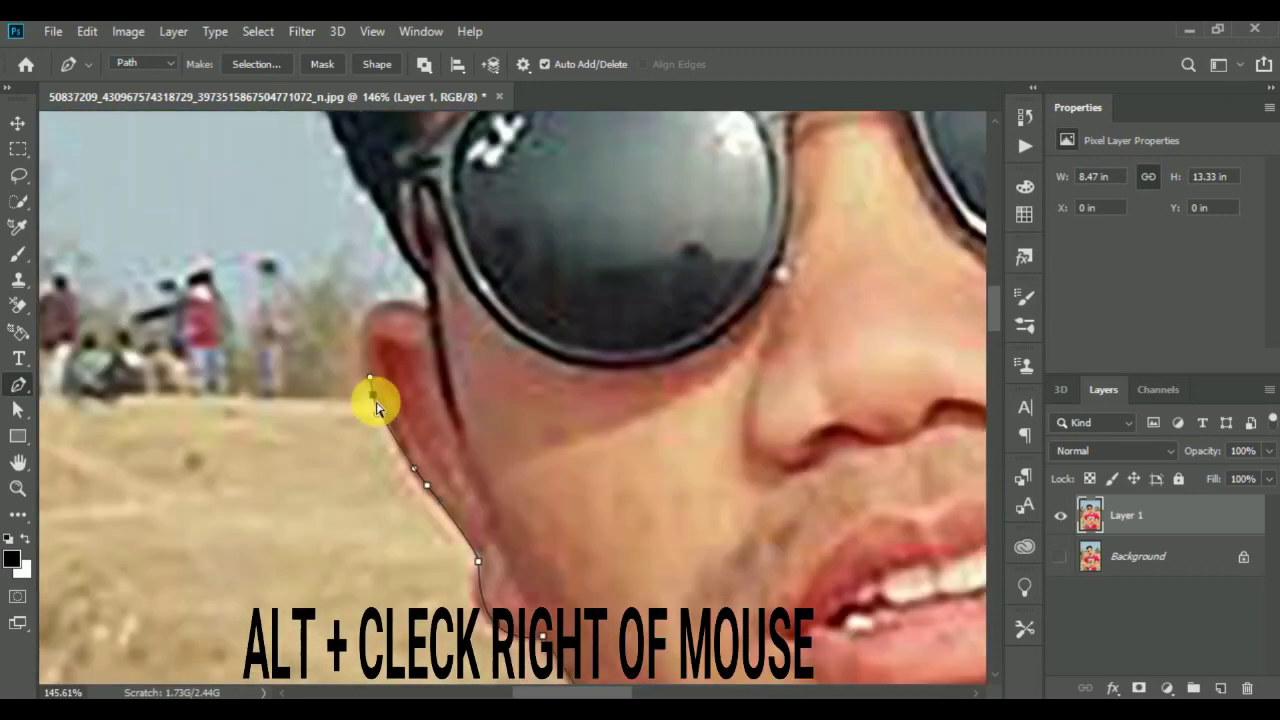
pyautogui.click(371, 400)
pyautogui.scroll(2, 449, 363)
pyautogui.click(384, 396)
pyautogui.scroll(4, 425, 370)
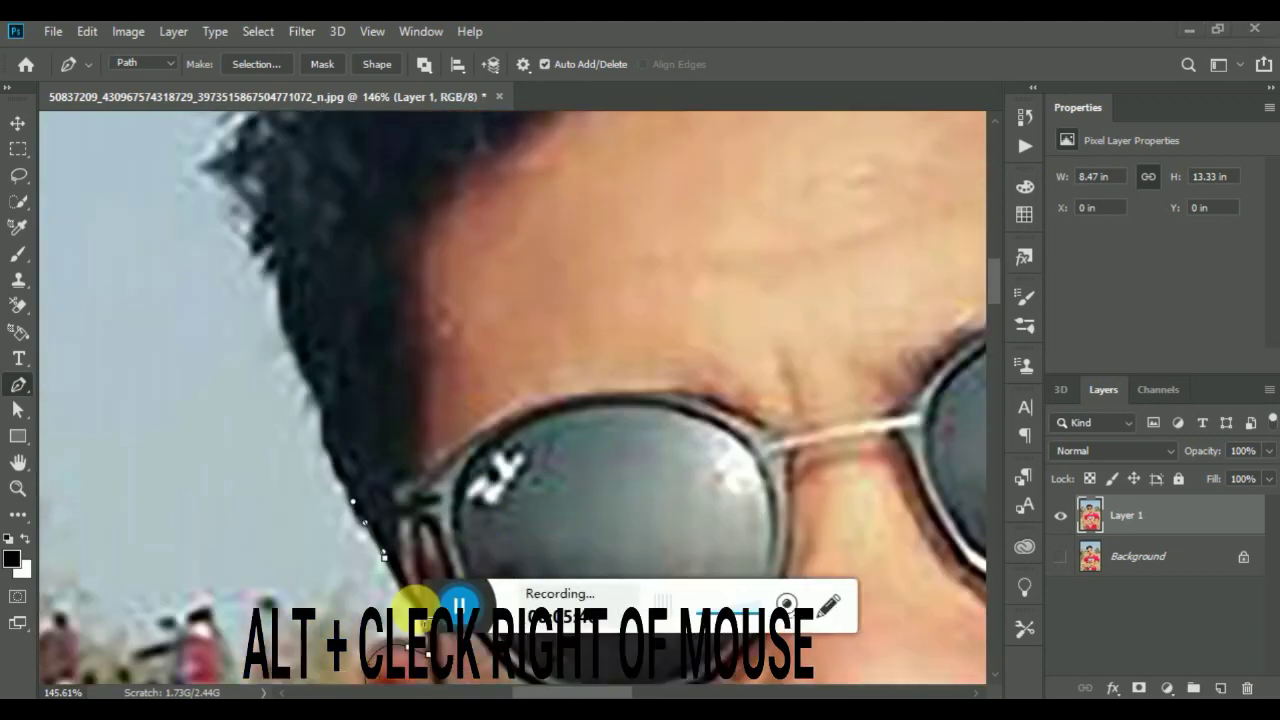
pyautogui.click(323, 425)
pyautogui.click(301, 363)
pyautogui.click(281, 315)
pyautogui.click(270, 268)
pyautogui.scroll(4, 268, 300)
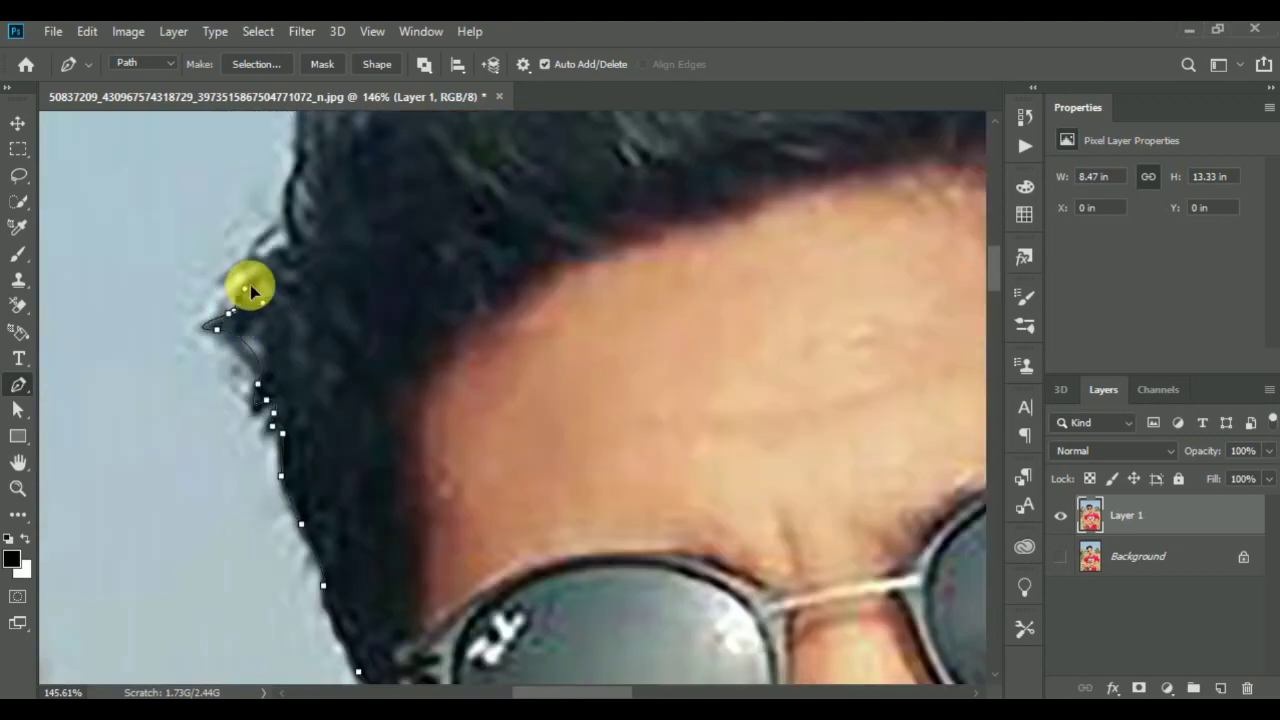
pyautogui.scroll(-5, 250, 290)
pyautogui.scroll(4, 349, 249)
pyautogui.click(362, 322)
pyautogui.click(434, 292)
pyautogui.click(506, 282)
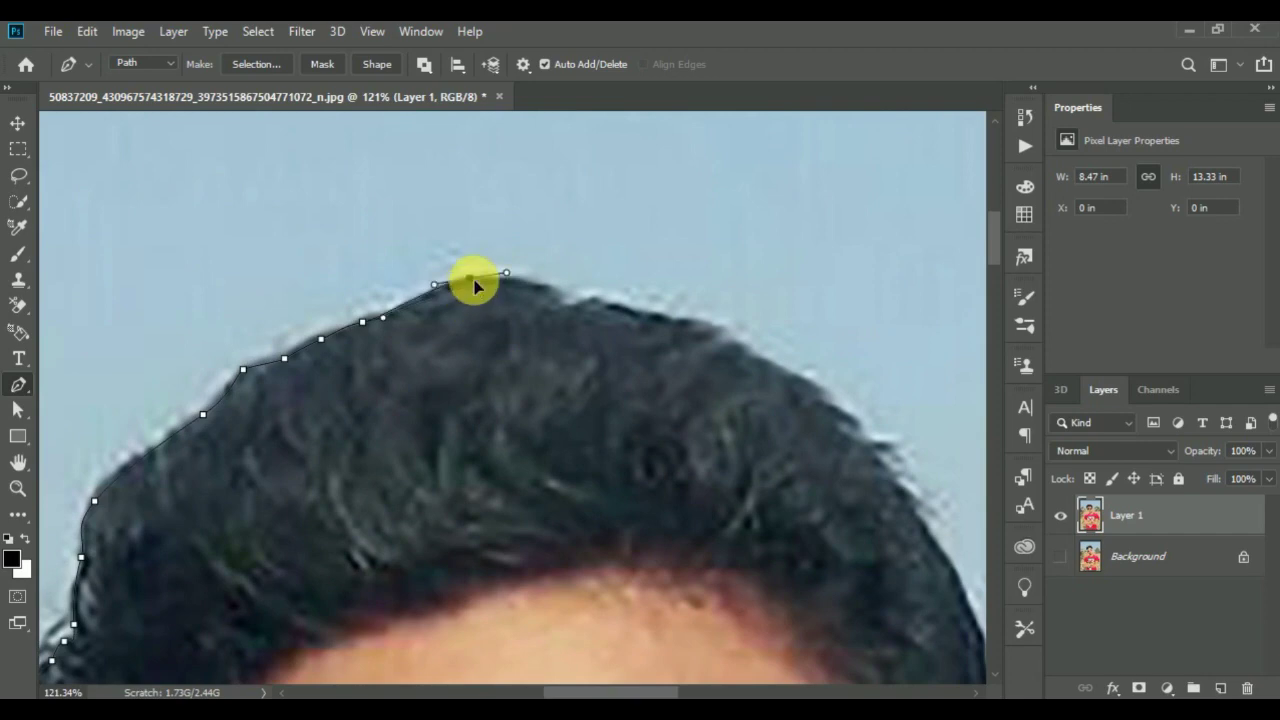
pyautogui.scroll(-3, 600, 310)
pyautogui.scroll(-5, 823, 400)
pyautogui.scroll(-3, 880, 374)
# Trace around the far ear, jaw, neck and collar, shoulder and sleeve hem.
pyautogui.click(916, 300)
pyautogui.click(922, 393)
pyautogui.click(918, 442)
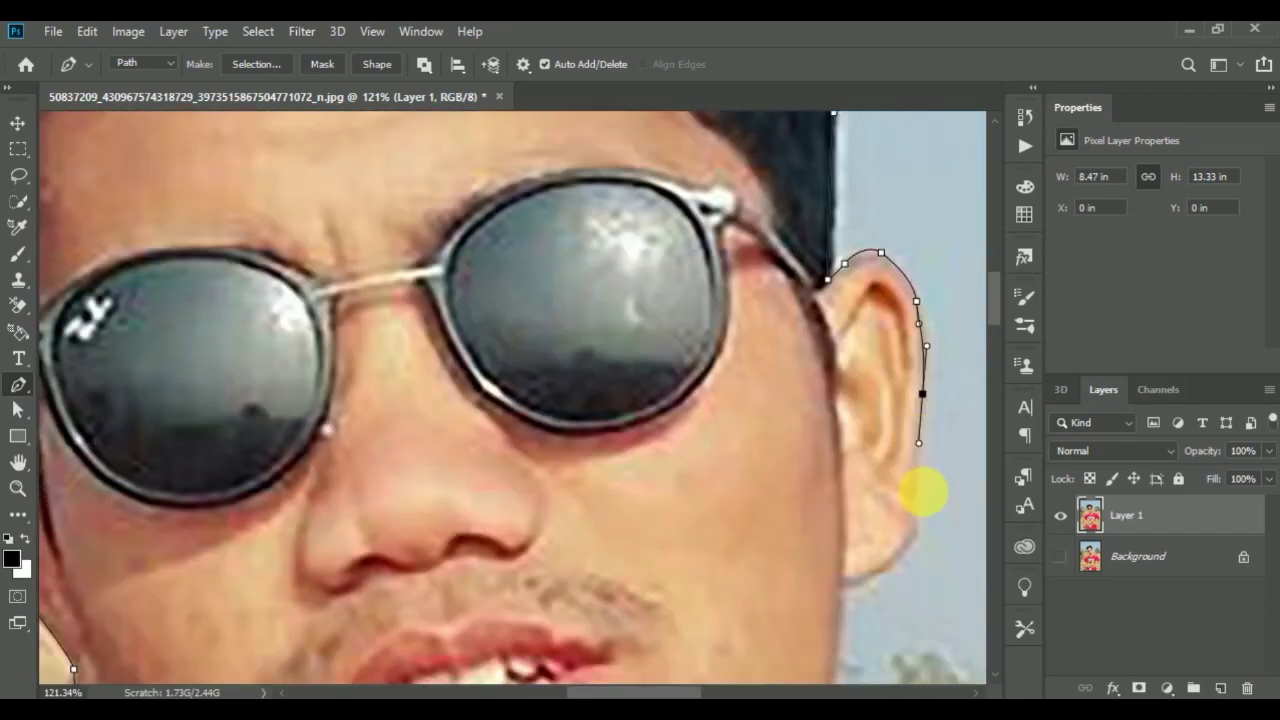
pyautogui.scroll(-3, 922, 492)
pyautogui.scroll(-5, 837, 531)
pyautogui.hscroll(3, 871, 551)
pyautogui.click(680, 522)
pyautogui.click(758, 550)
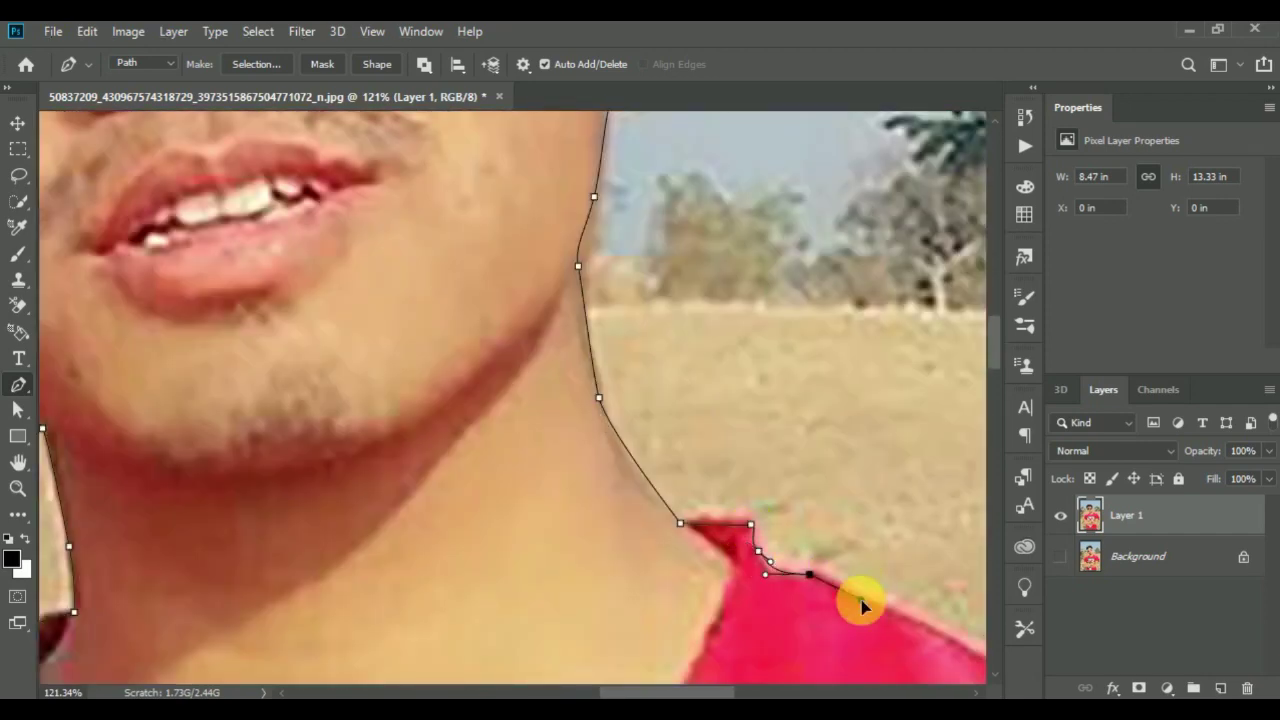
pyautogui.scroll(-5, 862, 605)
pyautogui.click(666, 449)
pyautogui.scroll(-5, 814, 471)
pyautogui.click(909, 306)
pyautogui.hscroll(3, 971, 586)
pyautogui.click(712, 563)
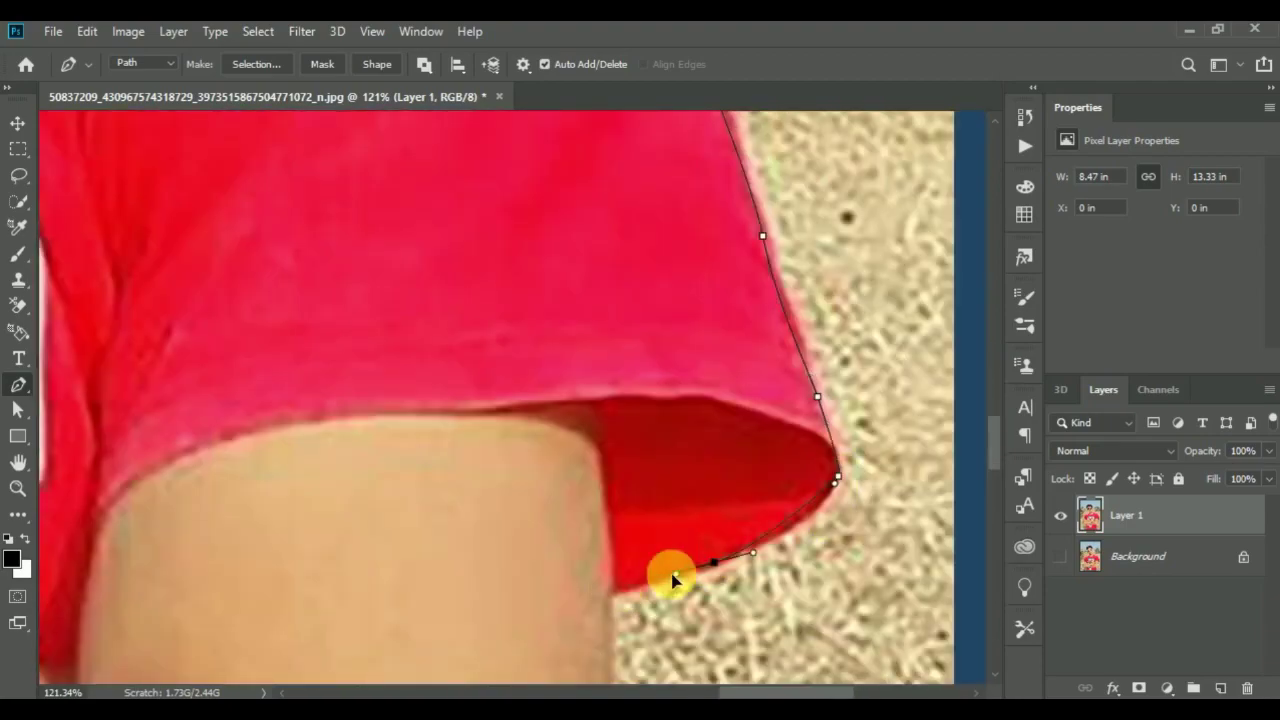
pyautogui.scroll(-5, 673, 578)
# Extend the path down the shirt side and up along the arm edge.
pyautogui.click(591, 514)
pyautogui.scroll(-3, 591, 514)
pyautogui.click(494, 586)
pyautogui.scroll(-3, 380, 603)
pyautogui.click(387, 582)
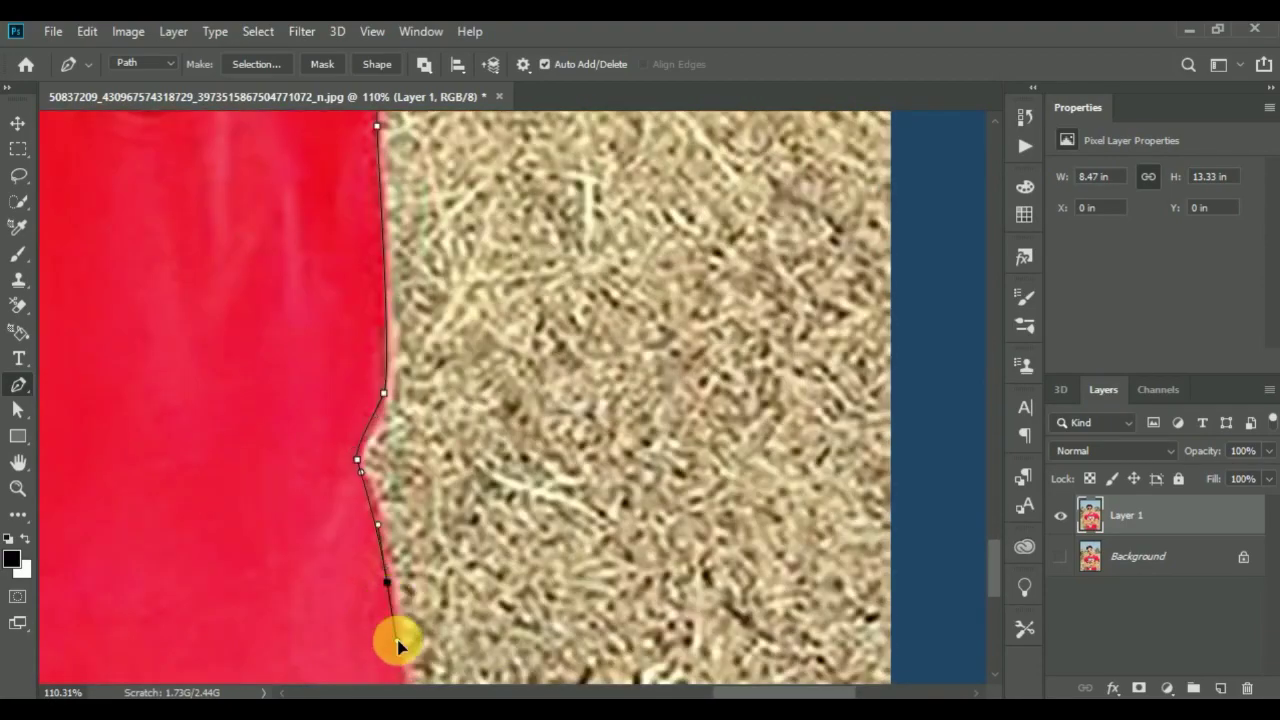
pyautogui.scroll(-2, 397, 645)
pyautogui.scroll(-10, 429, 563)
pyautogui.scroll(10, 289, 591)
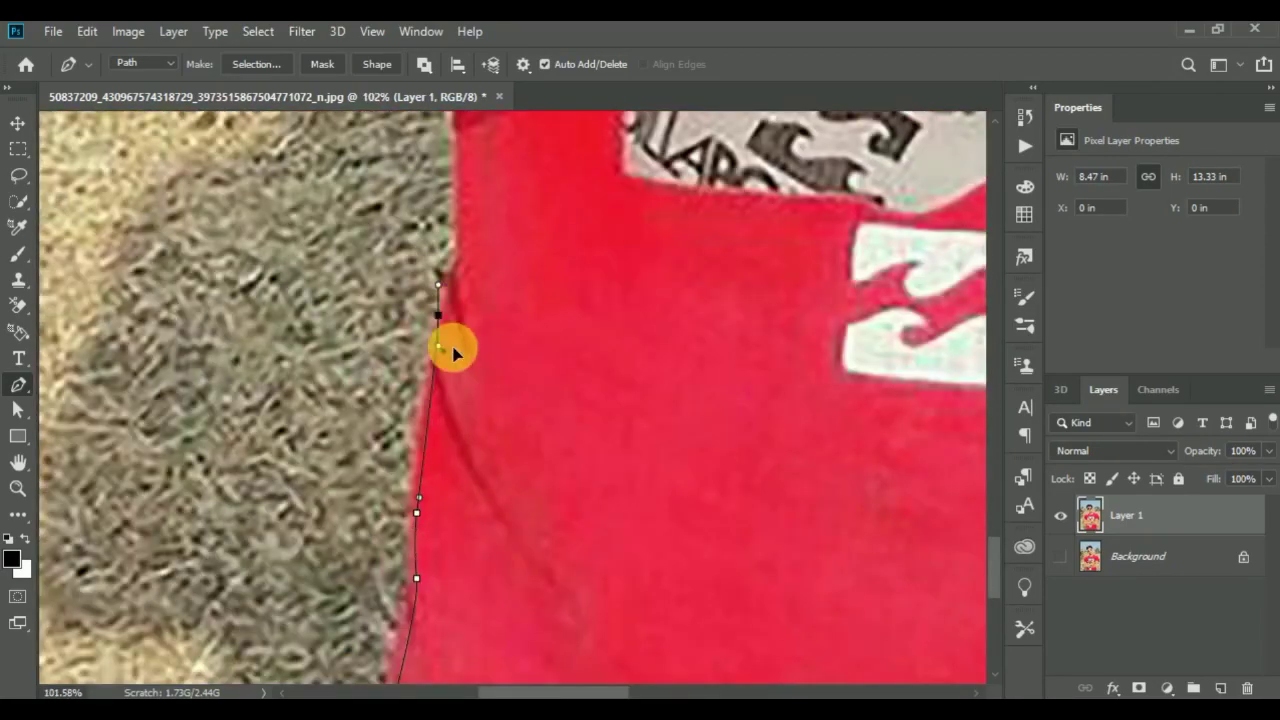
pyautogui.scroll(5, 452, 350)
pyautogui.scroll(5, 420, 286)
pyautogui.click(423, 421)
pyautogui.scroll(5, 171, 457)
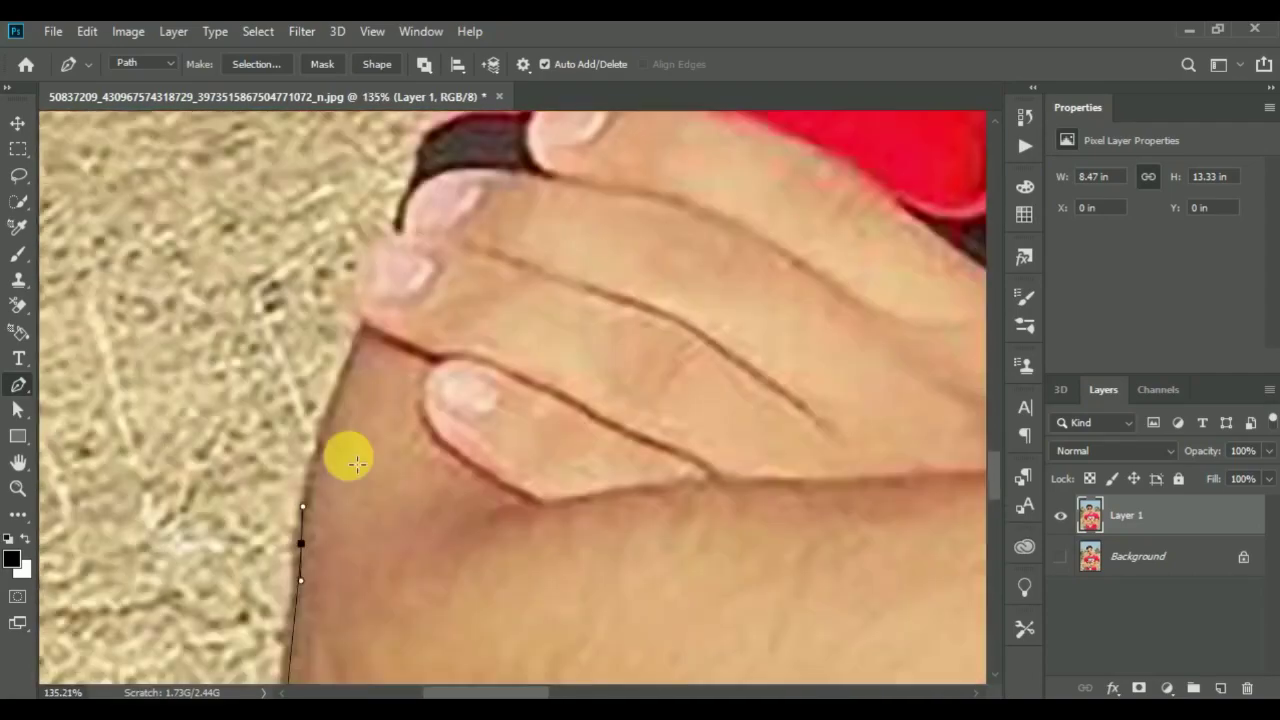
pyautogui.scroll(3, 356, 463)
pyautogui.click(351, 455)
pyautogui.moveTo(464, 265)
pyautogui.mouseDown()
pyautogui.moveTo(571, 214)
pyautogui.moveTo(589, 391)
pyautogui.moveTo(731, 457)
pyautogui.moveTo(652, 495)
pyautogui.mouseUp()
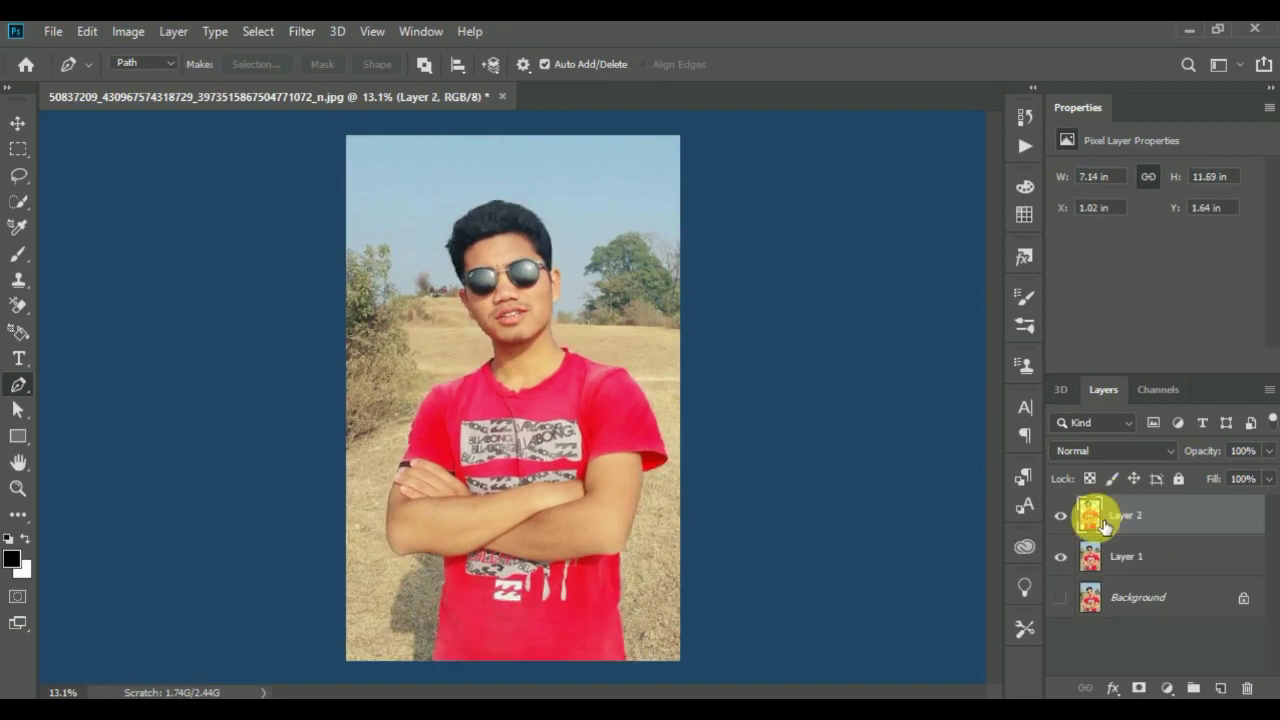
pyautogui.click(1060, 557)
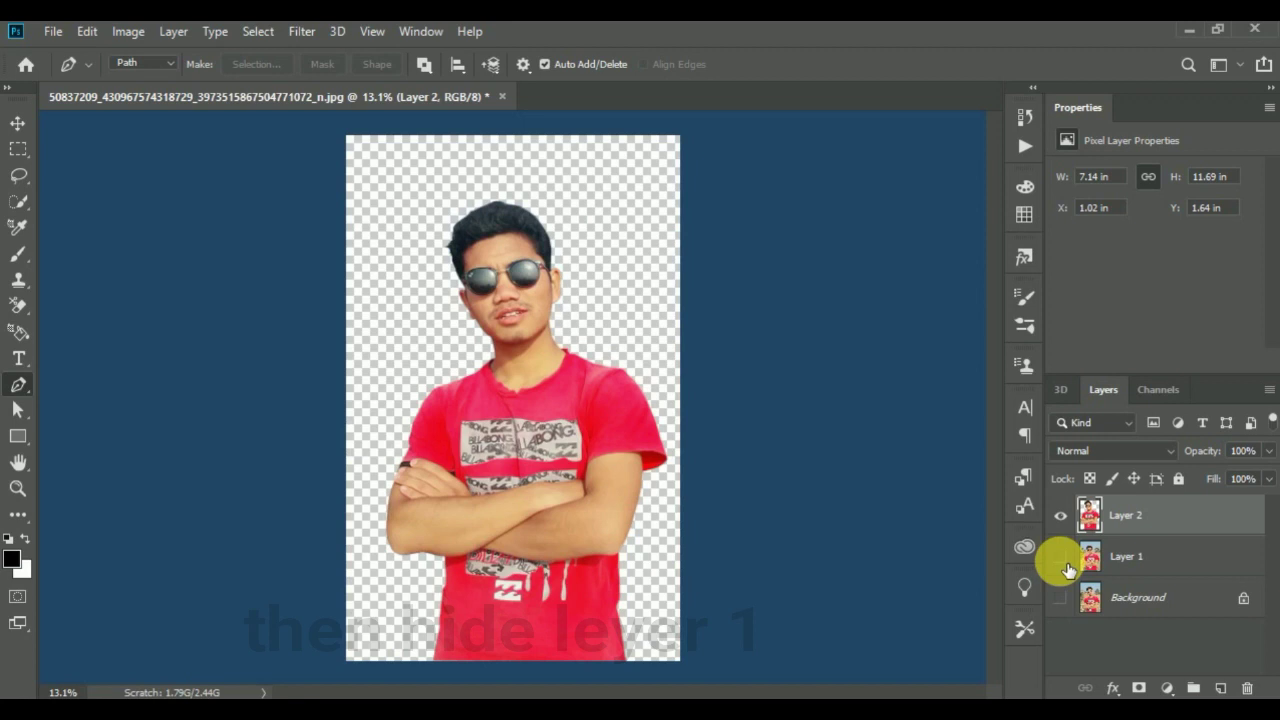
pyautogui.click(1098, 612)
pyautogui.press('Delete')
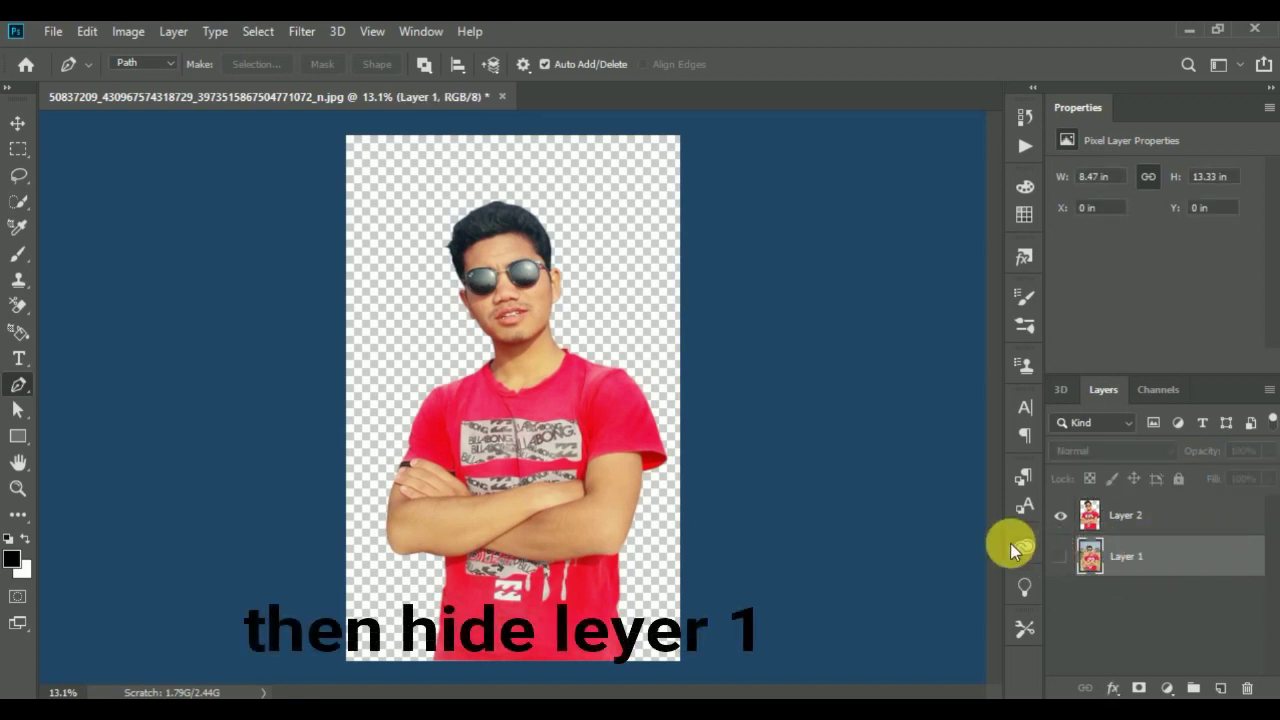
pyautogui.click(1086, 514)
pyautogui.scroll(2, 601, 519)
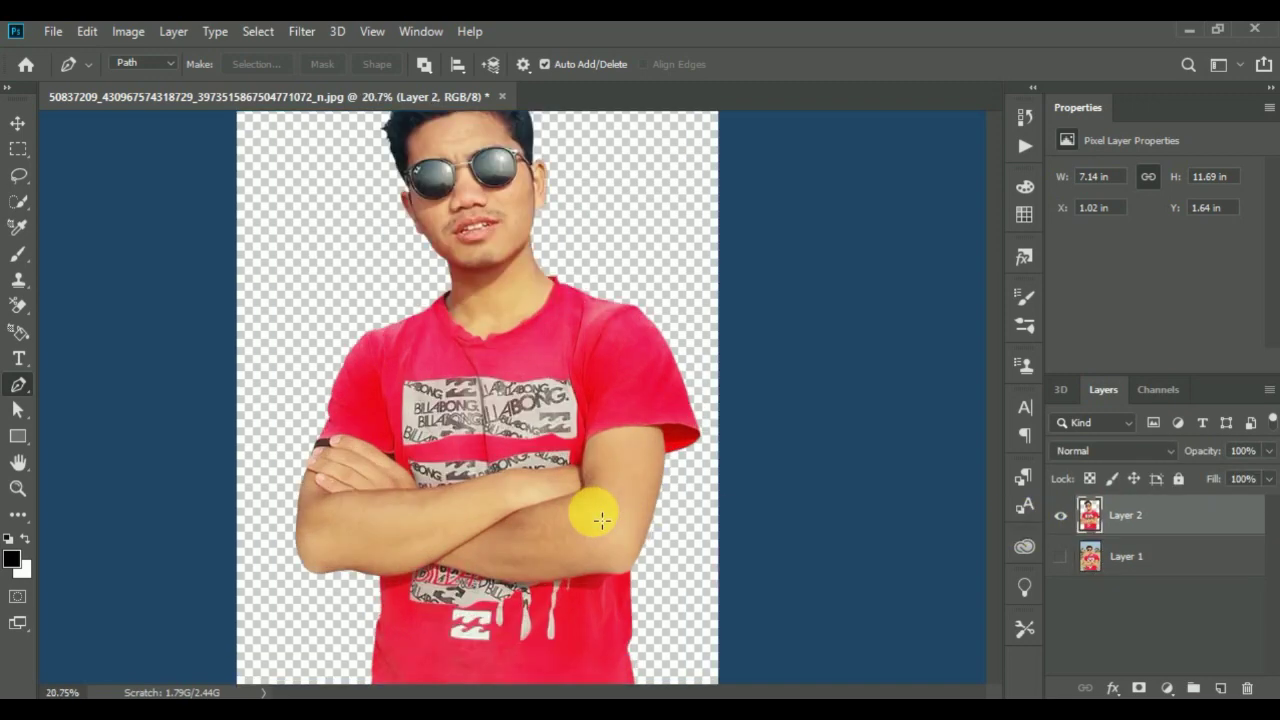
pyautogui.scroll(1, 601, 519)
pyautogui.scroll(1, 601, 519)
pyautogui.scroll(2, 601, 519)
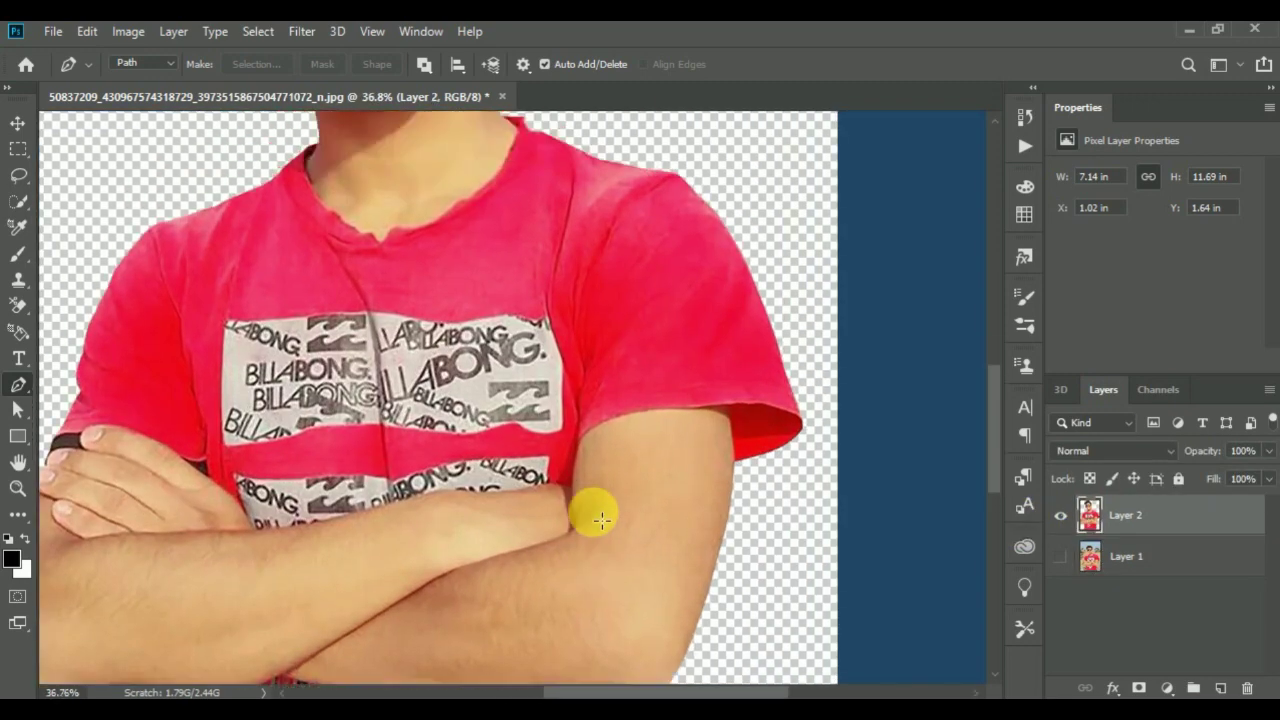
pyautogui.moveTo(537, 427); pyautogui.dragTo(666, 621)
pyautogui.moveTo(505, 450)
pyautogui.mouseDown()
pyautogui.moveTo(598, 632)
pyautogui.moveTo(634, 649)
pyautogui.moveTo(571, 571)
pyautogui.moveTo(530, 552)
pyautogui.mouseUp()
pyautogui.scroll(2, 520, 530)
pyautogui.scroll(2, 508, 480)
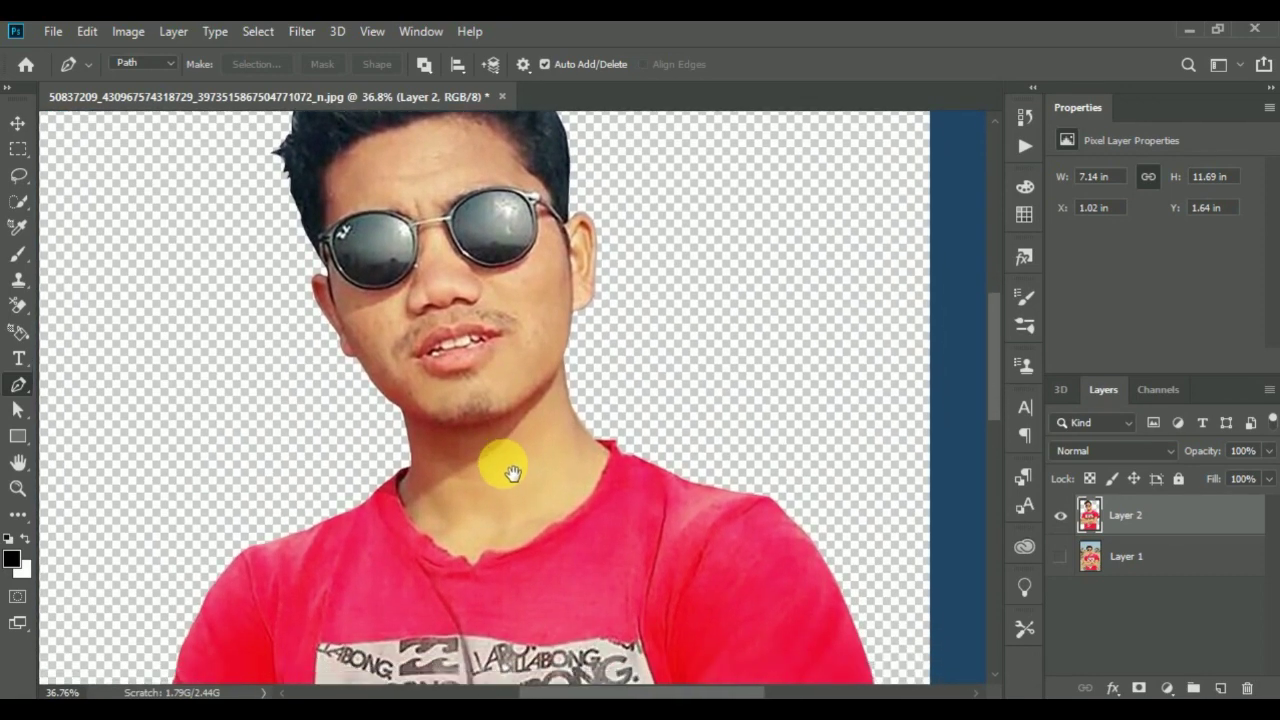
pyautogui.scroll(1, 515, 475)
pyautogui.scroll(2, 535, 488)
pyautogui.scroll(3, 540, 489)
pyautogui.scroll(5, 540, 489)
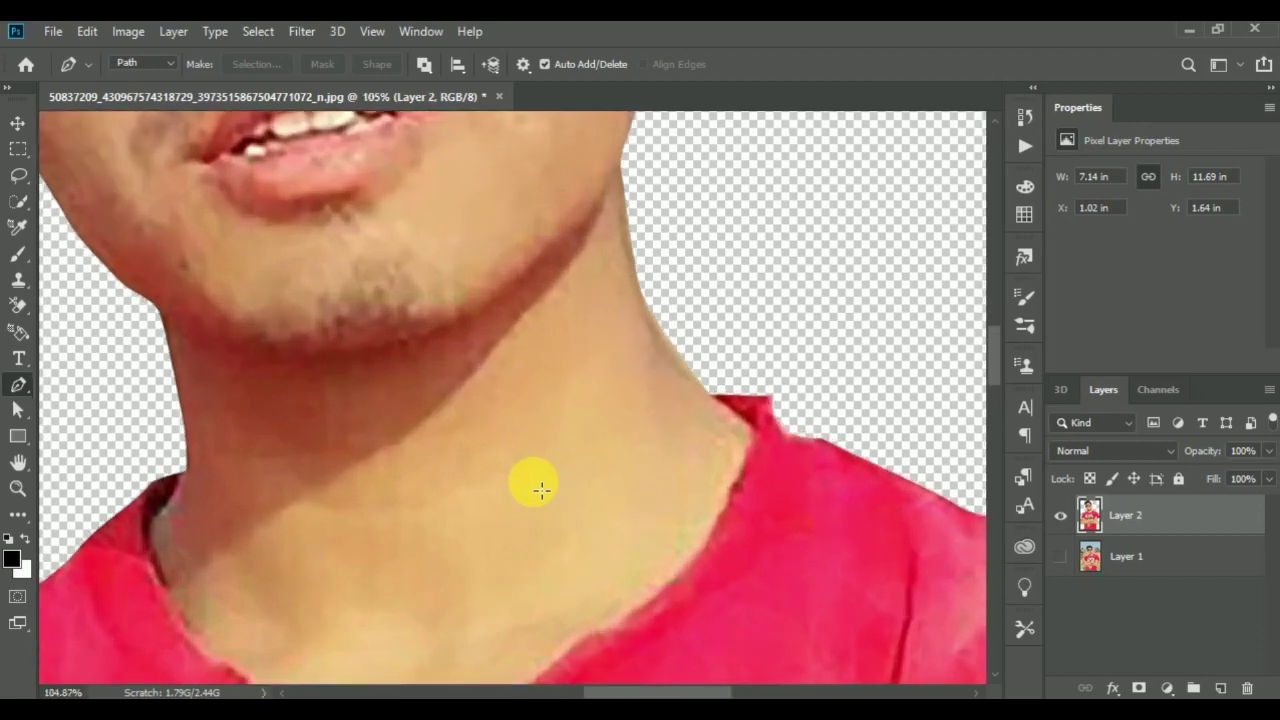
pyautogui.scroll(2, 540, 489)
pyautogui.scroll(-15, 540, 489)
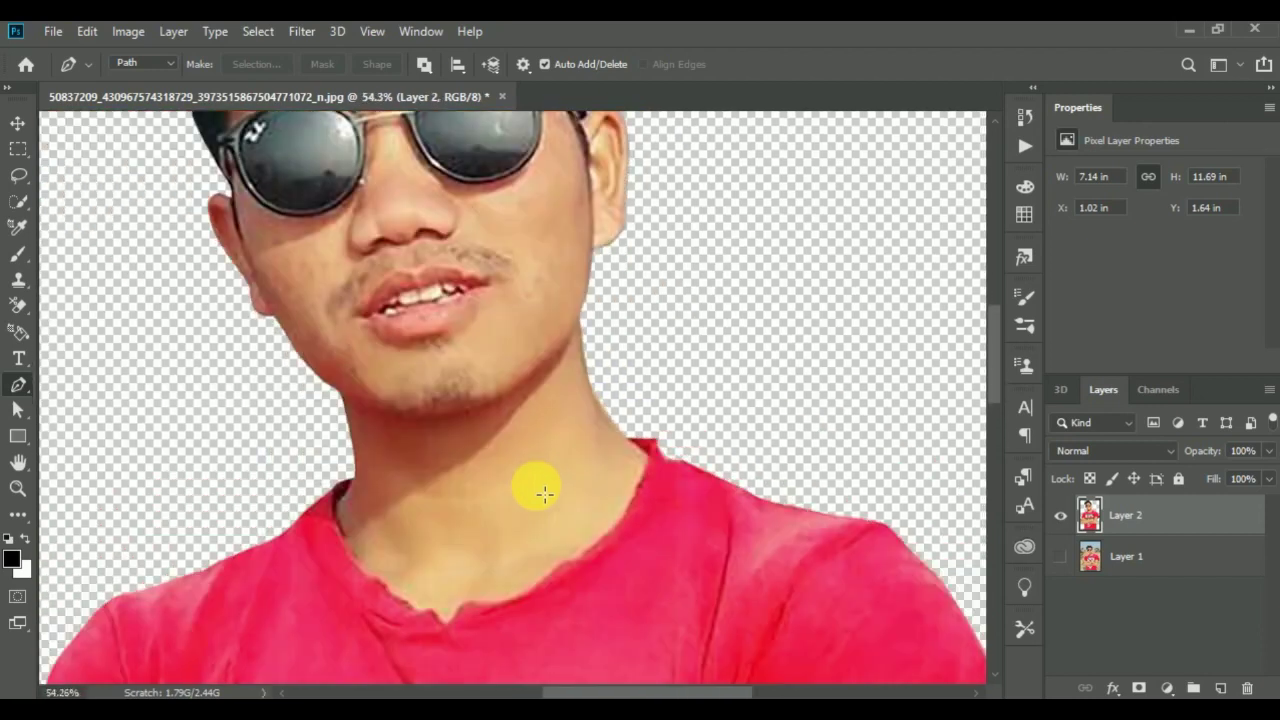
pyautogui.scroll(-2, 540, 489)
pyautogui.scroll(-3, 541, 490)
pyautogui.scroll(-1, 543, 492)
pyautogui.scroll(-3, 543, 492)
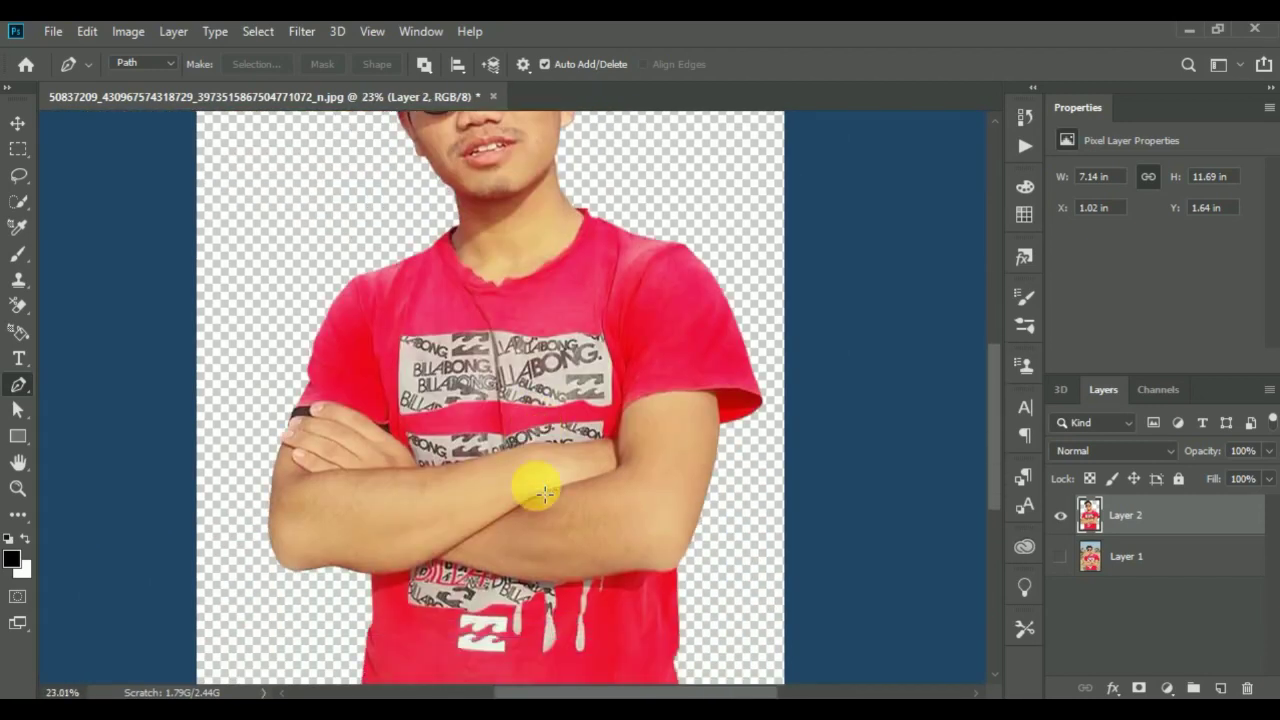
pyautogui.scroll(-3, 543, 492)
pyautogui.scroll(2, 544, 493)
pyautogui.scroll(3, 544, 493)
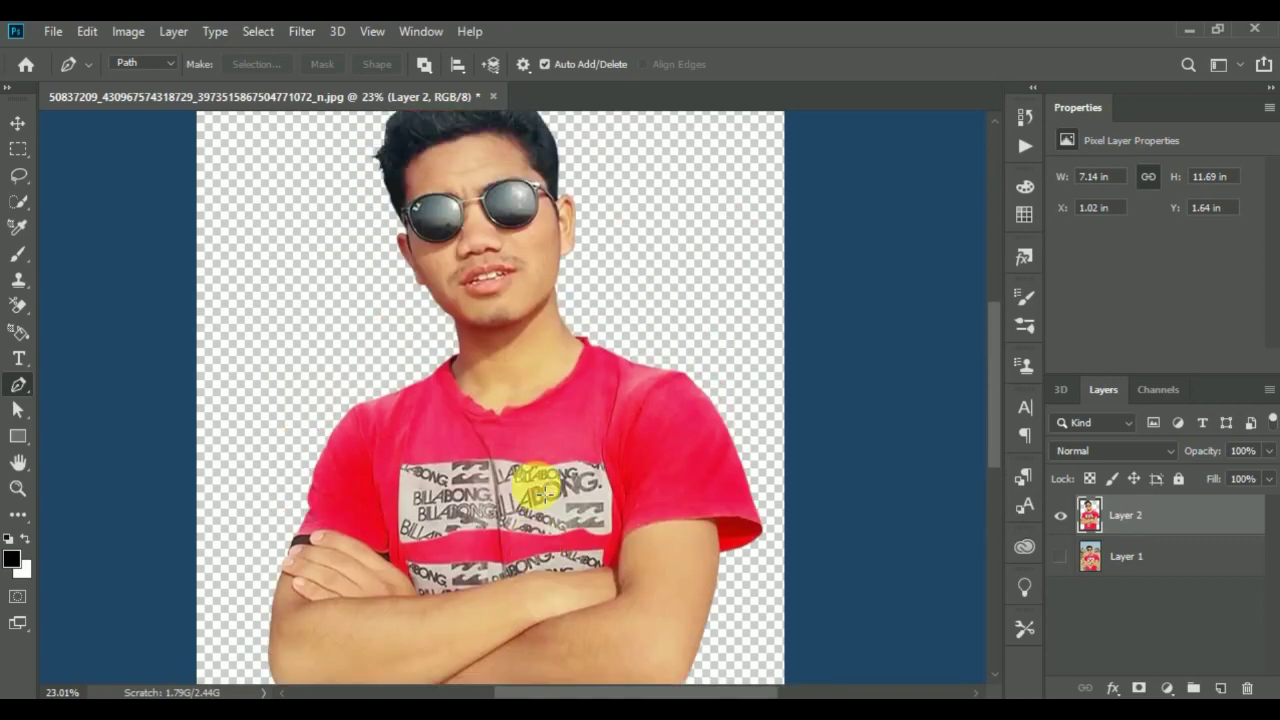
pyautogui.scroll(1, 544, 493)
pyautogui.scroll(-1, 544, 493)
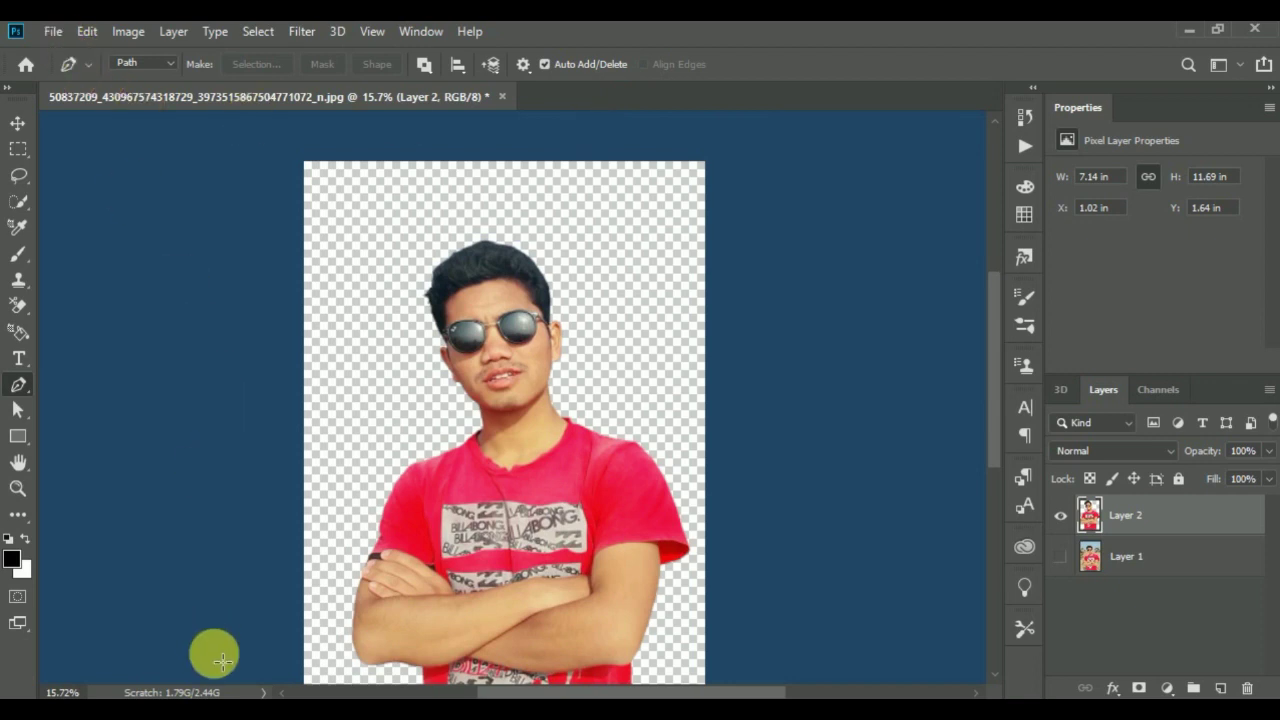
pyautogui.scroll(-1, 280, 543)
pyautogui.scroll(-1, 285, 550)
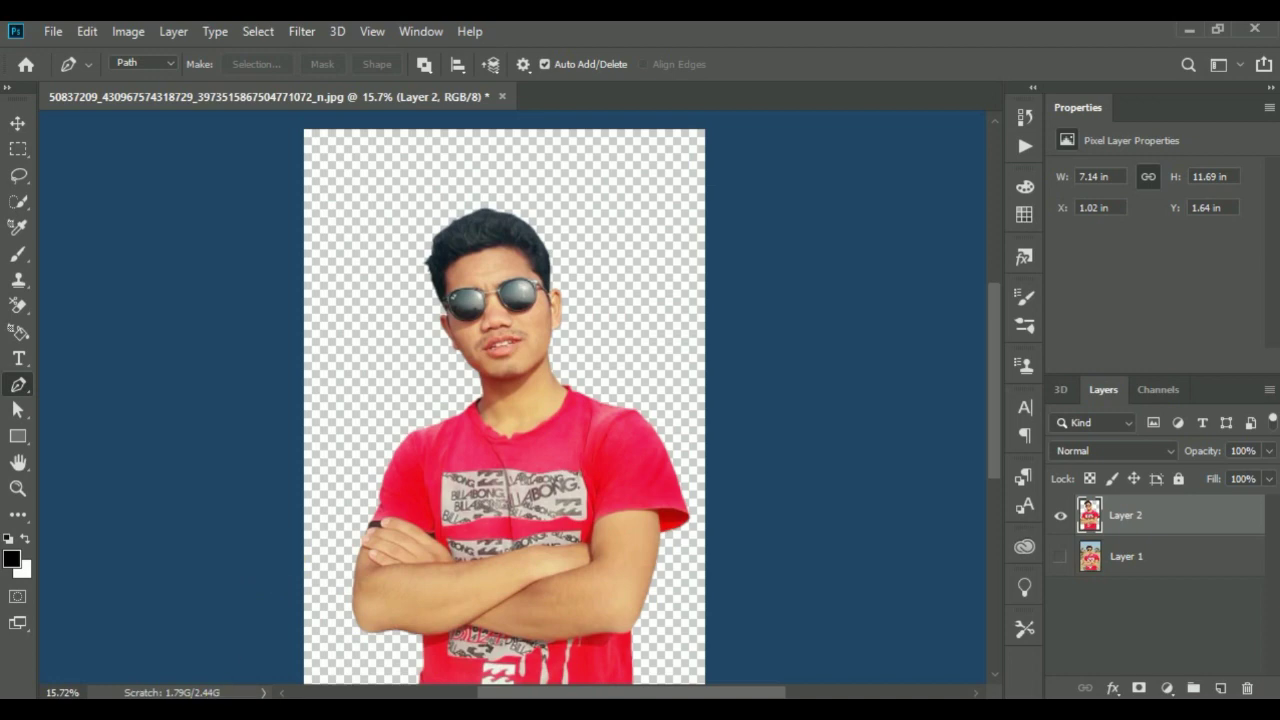
# In File Explorer, go up to the Pictures folder and browse for a background photo.
pyautogui.click(168, 625)
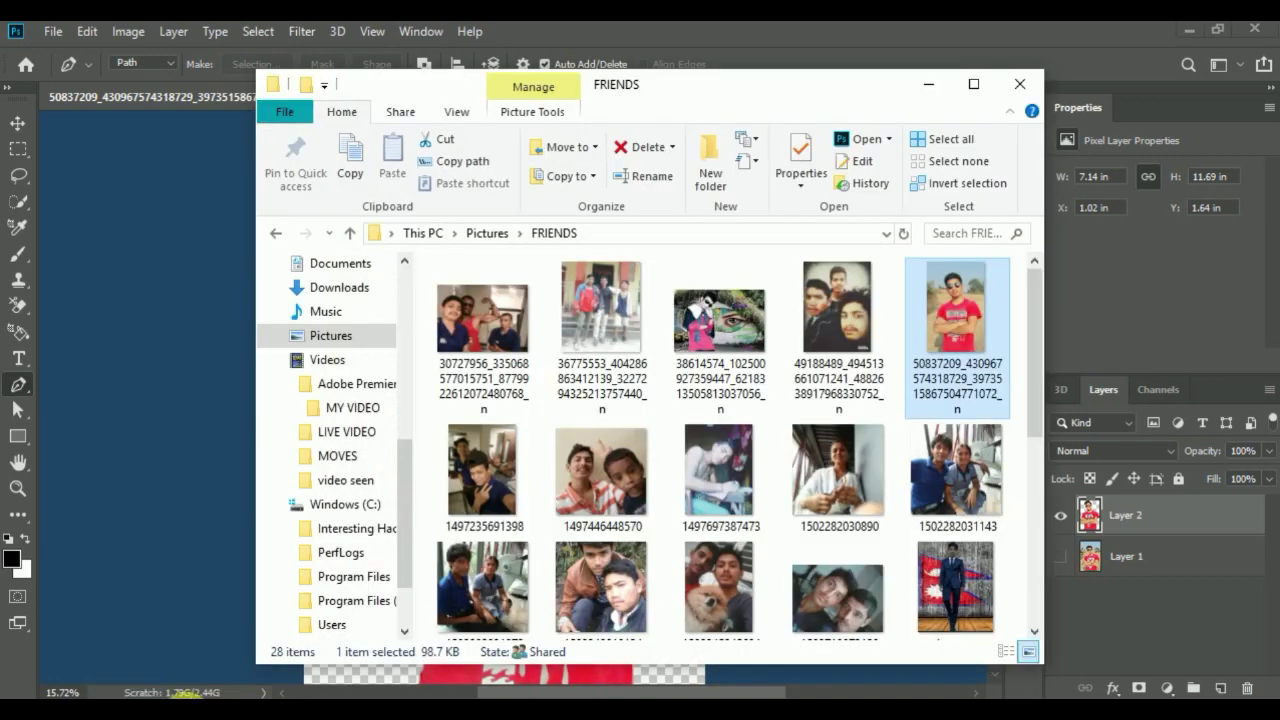
pyautogui.scroll(-5, 506, 462)
pyautogui.scroll(5, 506, 462)
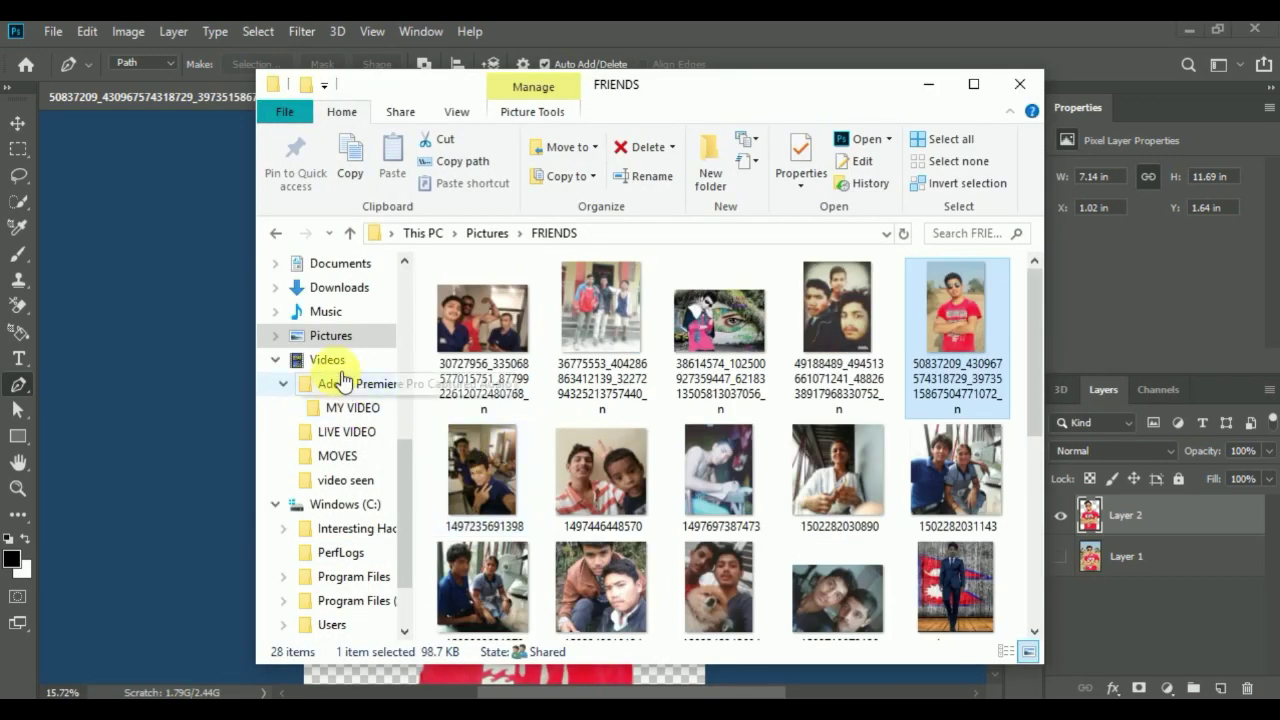
pyautogui.click(332, 336)
pyautogui.scroll(-2, 634, 420)
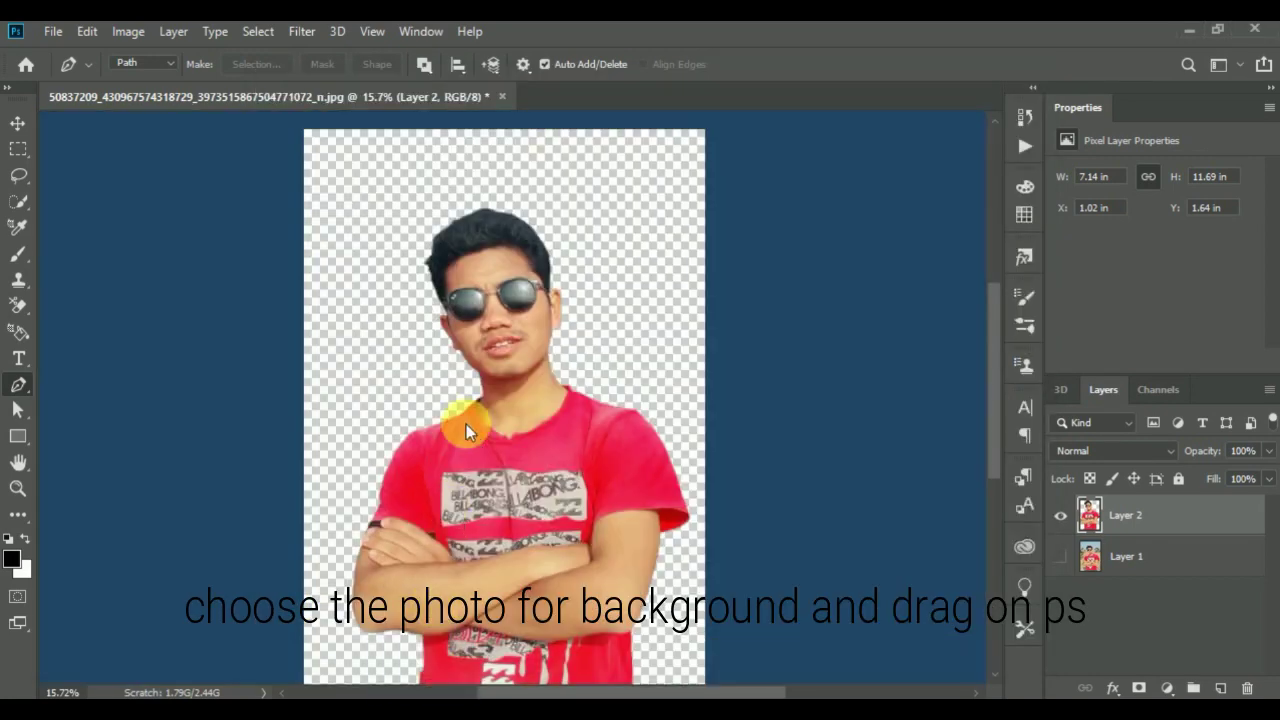
# Place the mountain landscape photo, resize it to fill the canvas, and commit.
pyautogui.moveTo(478, 428); pyautogui.dragTo(472, 429)
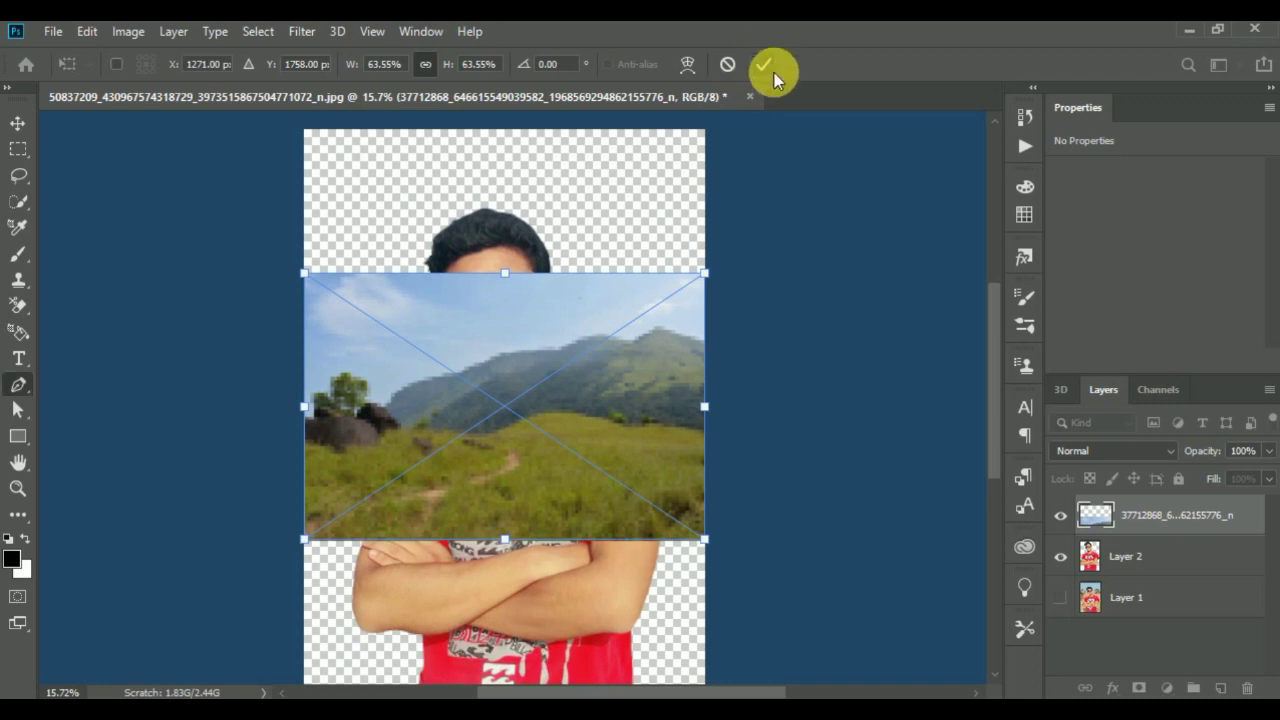
pyautogui.moveTo(975, 393); pyautogui.dragTo(713, 443)
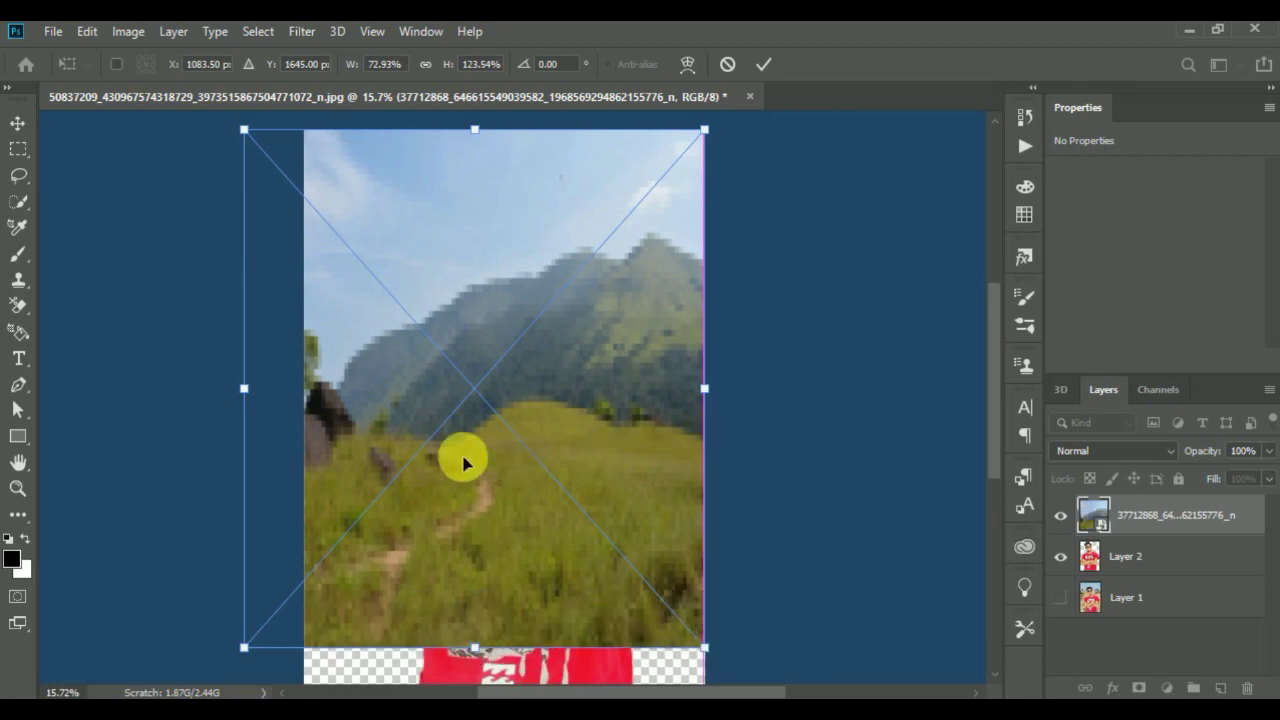
pyautogui.moveTo(309, 409); pyautogui.dragTo(306, 400)
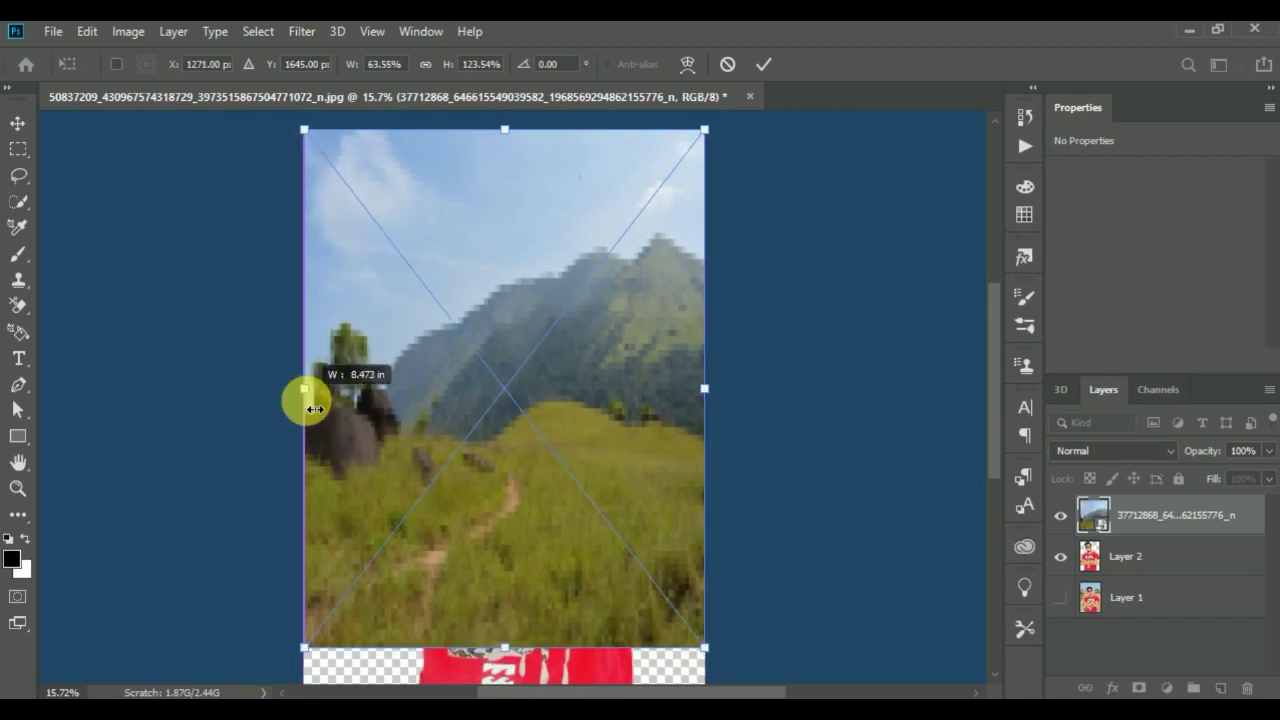
pyautogui.scroll(-1, 486, 428)
pyautogui.scroll(-1, 518, 514)
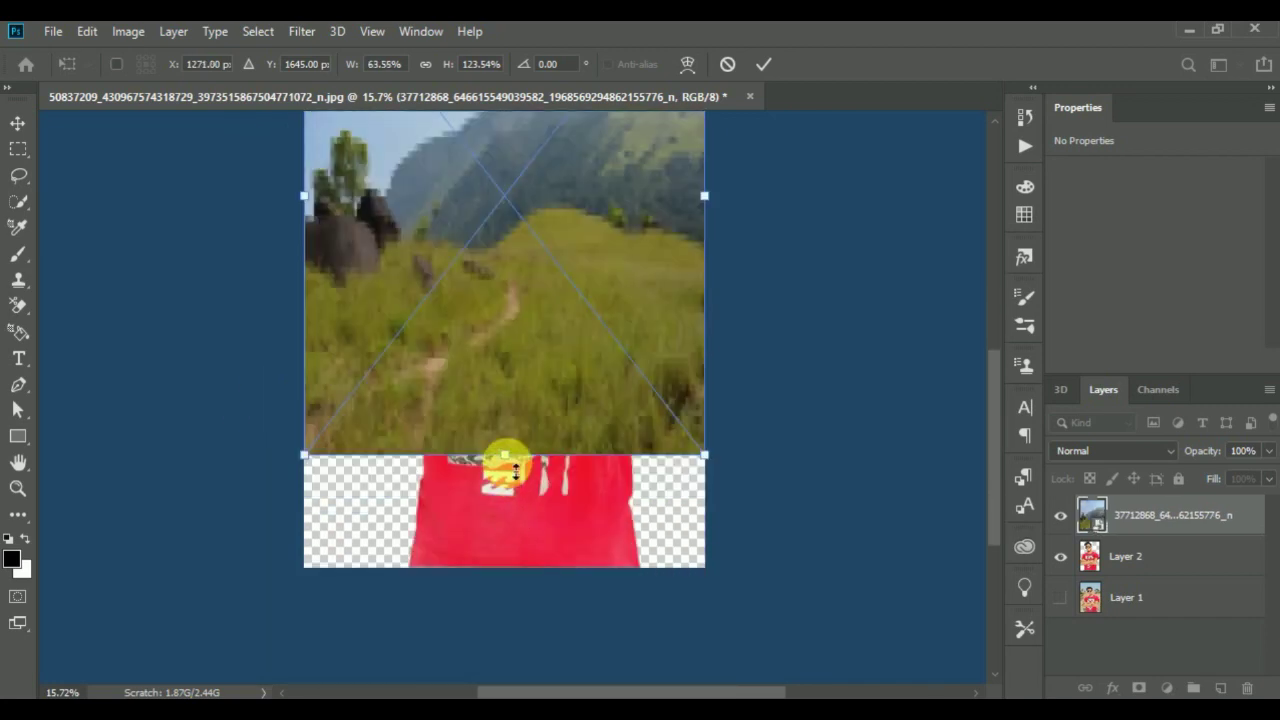
pyautogui.moveTo(505, 458); pyautogui.dragTo(506, 567)
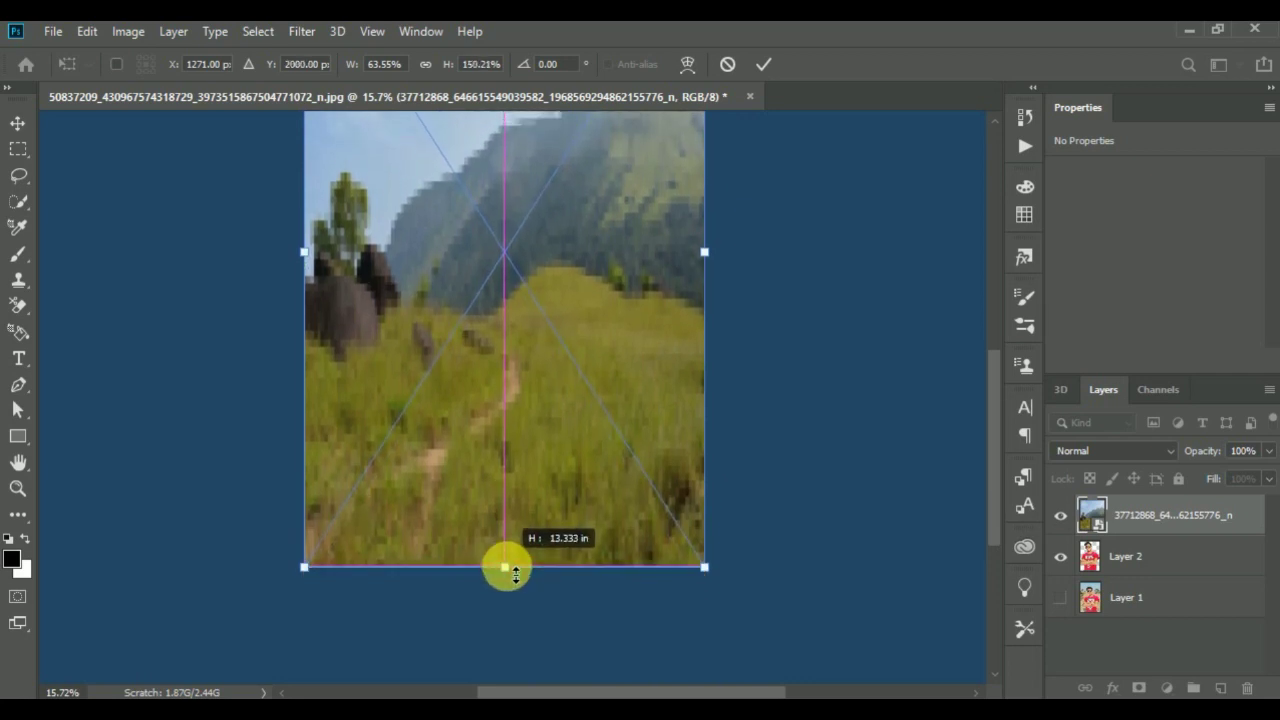
pyautogui.scroll(1, 637, 479)
pyautogui.scroll(2, 637, 479)
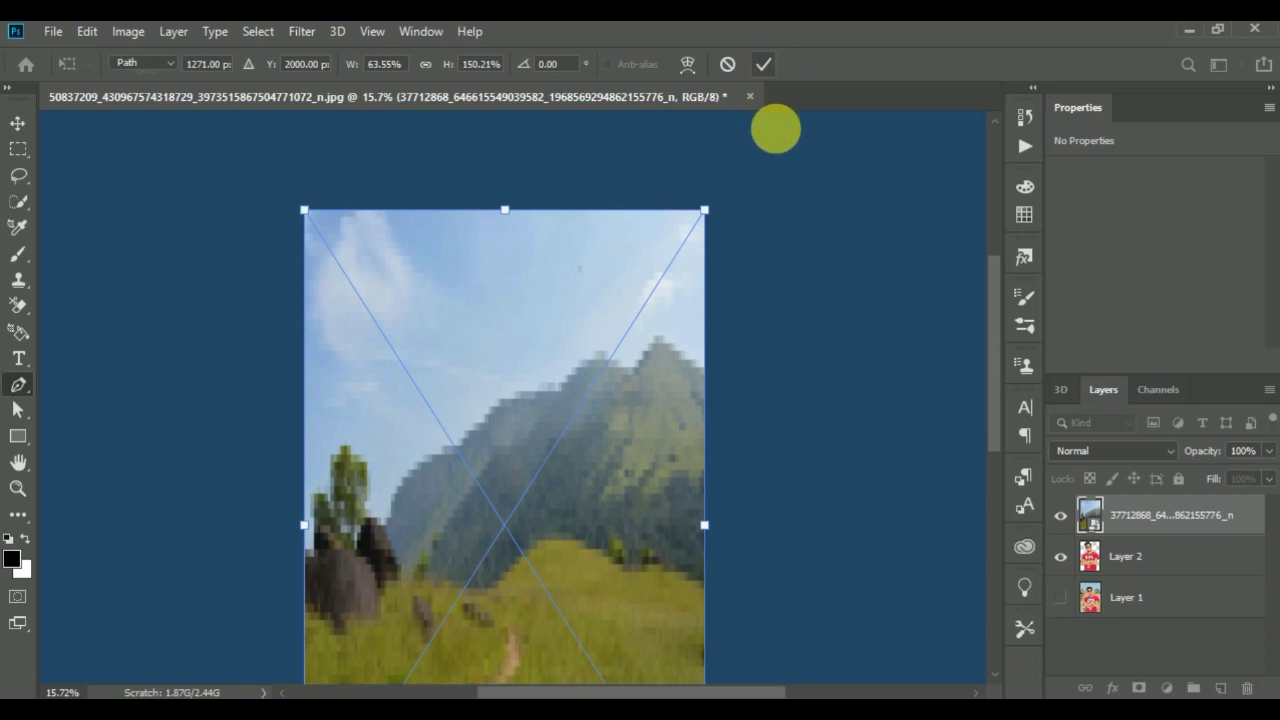
pyautogui.press('Return')
# Move the landscape smart-object layer below Layer 2 in the Layers panel.
pyautogui.scroll(-2, 692, 340)
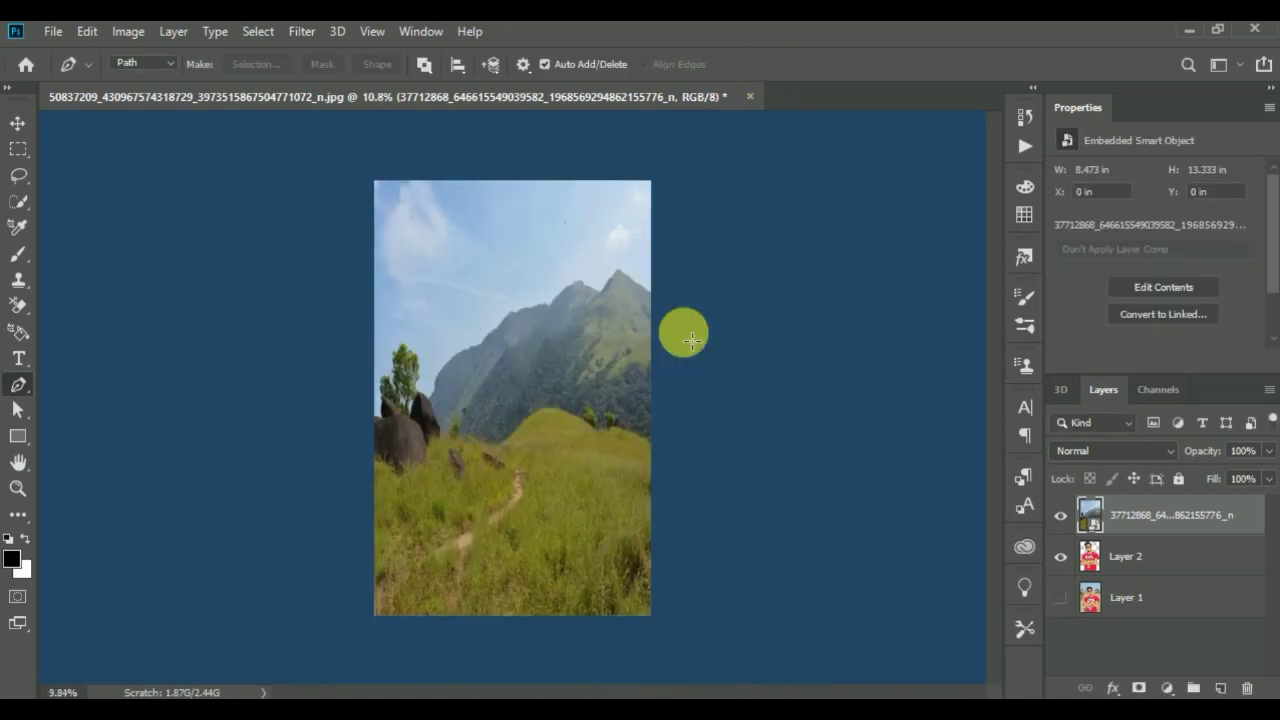
pyautogui.scroll(-1, 692, 340)
pyautogui.click(1105, 566)
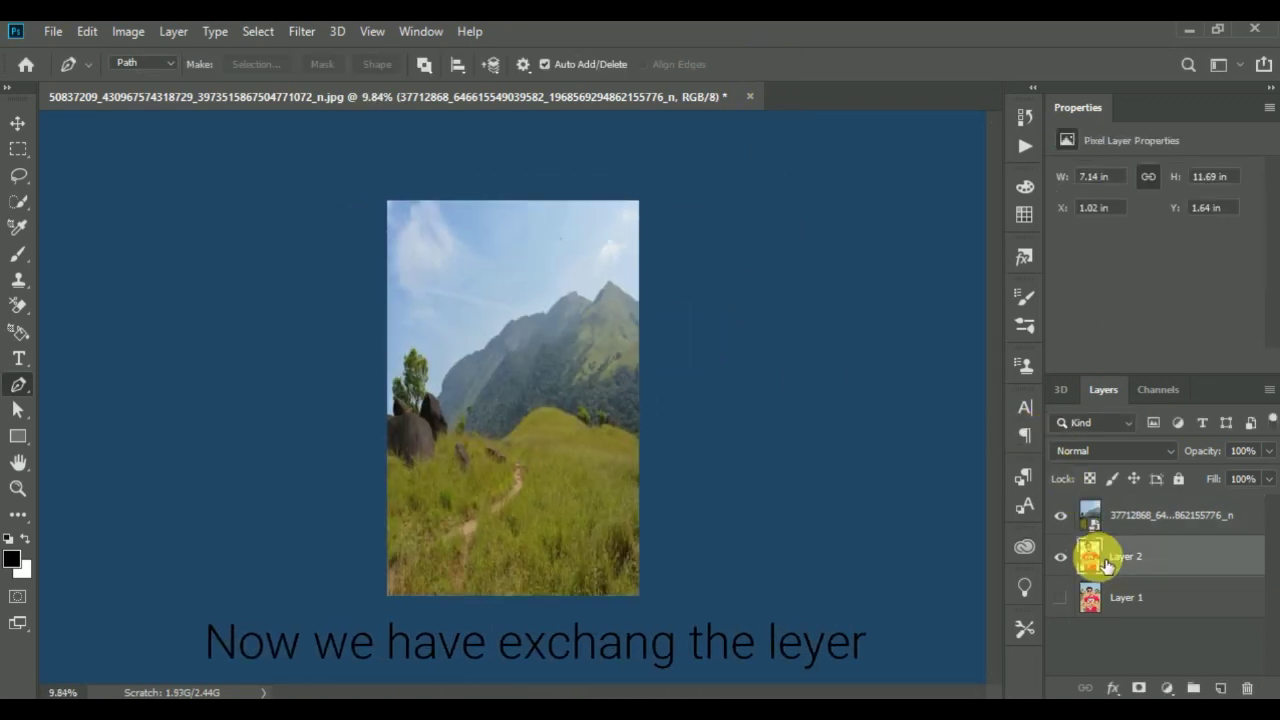
pyautogui.moveTo(1100, 525); pyautogui.dragTo(1113, 568)
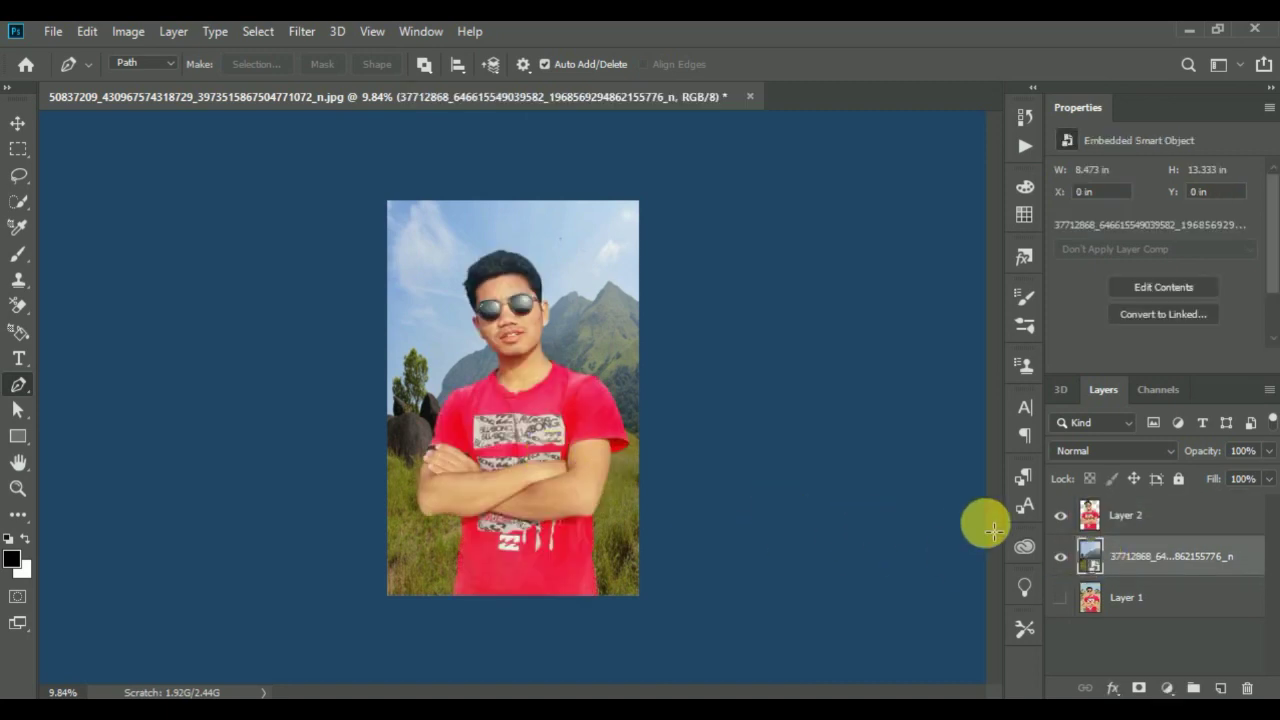
pyautogui.scroll(2, 653, 441)
pyautogui.scroll(2, 653, 441)
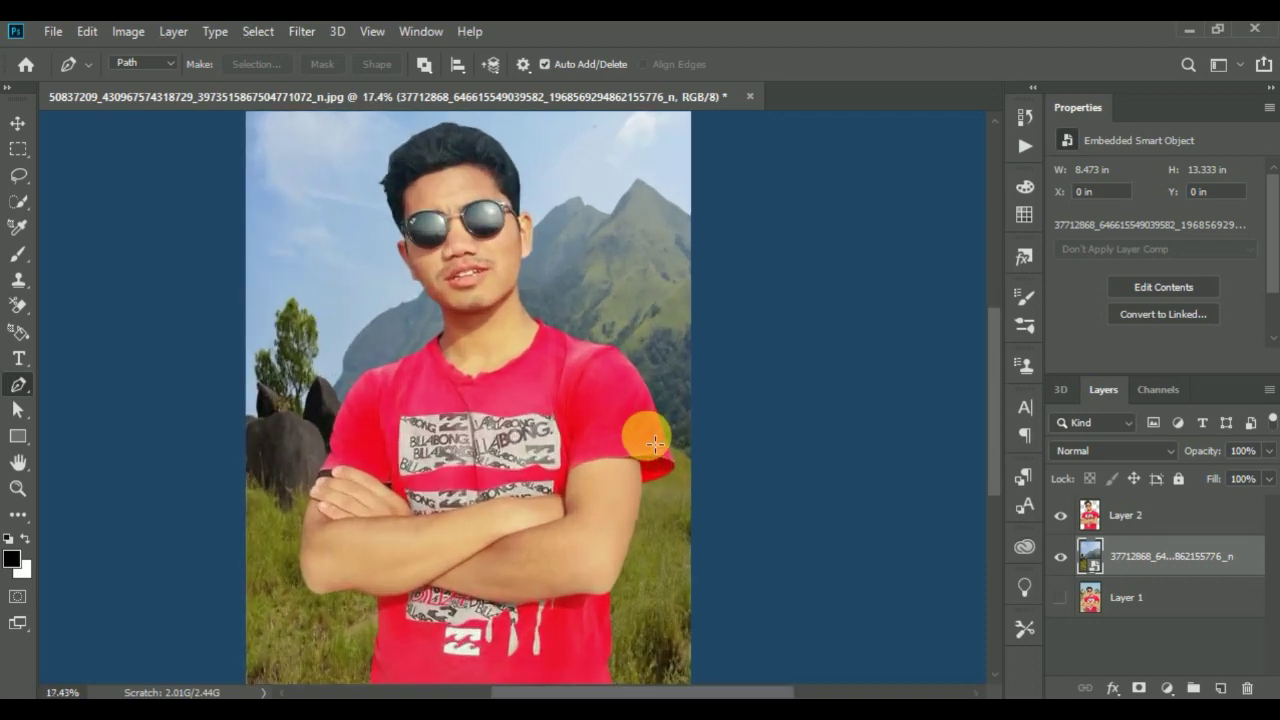
pyautogui.scroll(1, 653, 441)
pyautogui.scroll(1, 652, 445)
pyautogui.scroll(1, 651, 450)
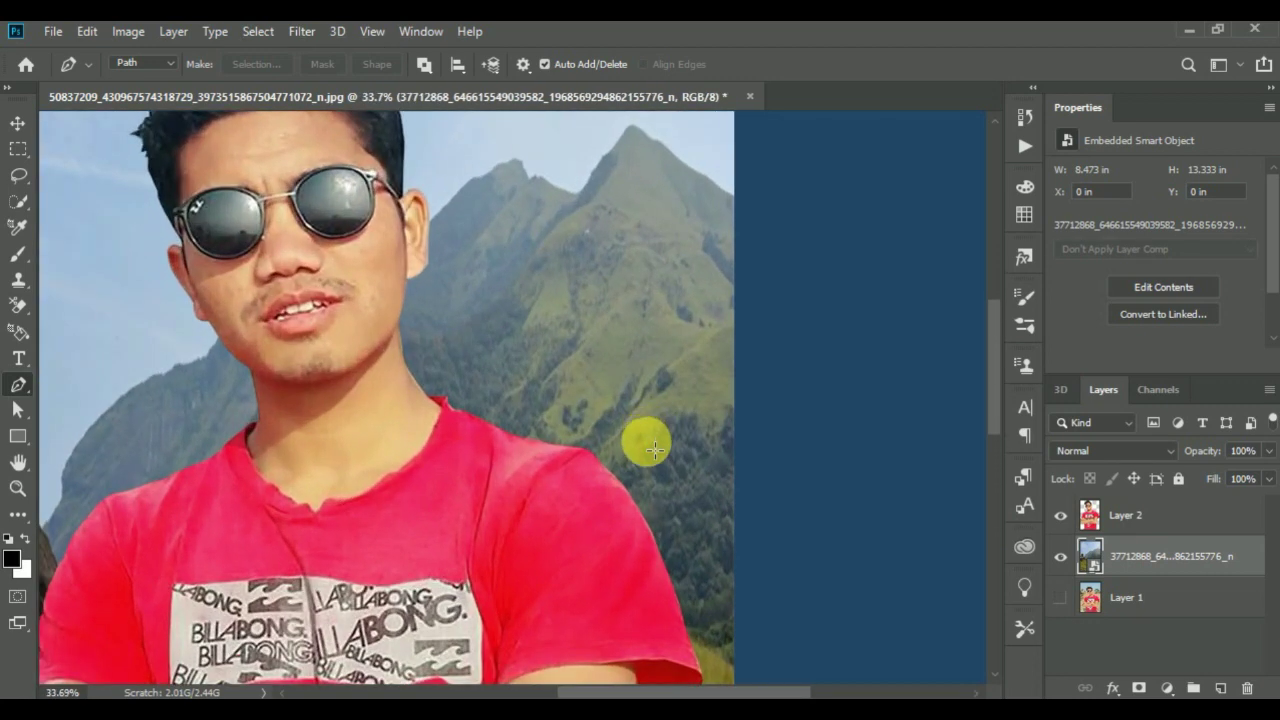
pyautogui.scroll(1, 650, 455)
pyautogui.moveTo(405, 413)
pyautogui.mouseDown()
pyautogui.moveTo(757, 551)
pyautogui.moveTo(594, 661)
pyautogui.moveTo(403, 666)
pyautogui.moveTo(543, 229)
pyautogui.mouseUp()
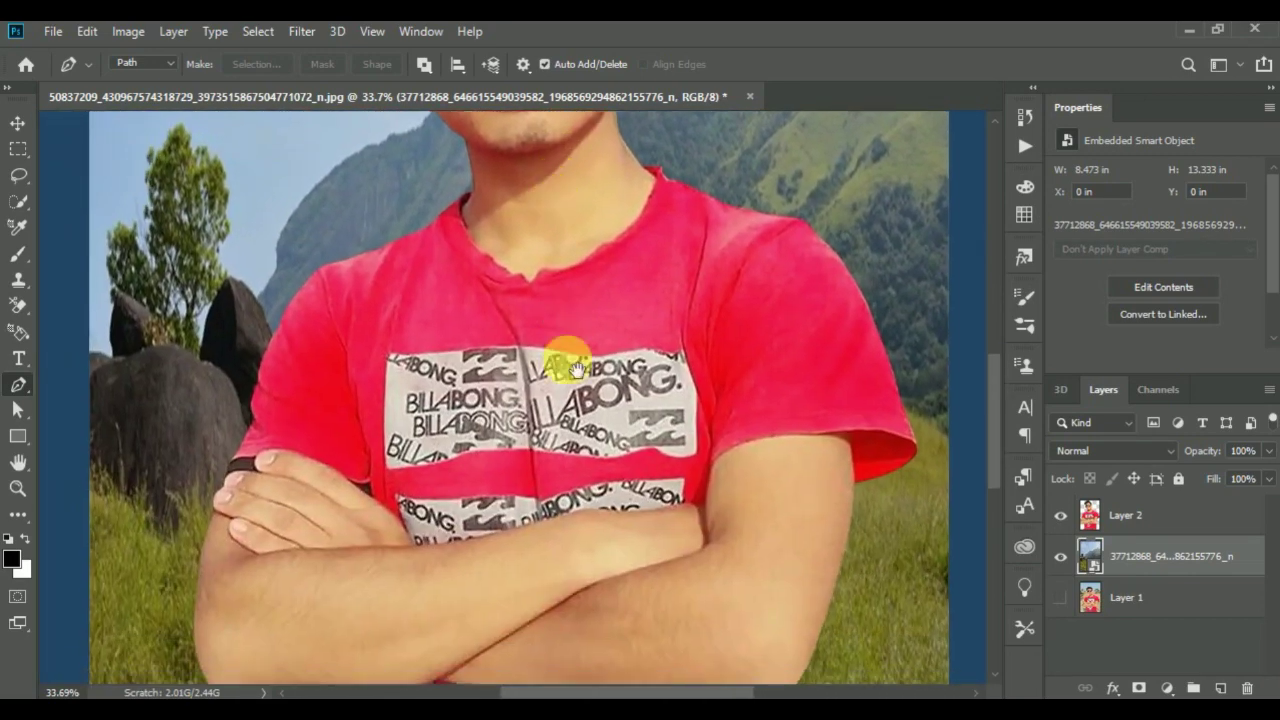
pyautogui.moveTo(566, 420); pyautogui.dragTo(571, 186)
pyautogui.moveTo(571, 335)
pyautogui.mouseDown()
pyautogui.moveTo(557, 200)
pyautogui.moveTo(417, 534)
pyautogui.moveTo(480, 580)
pyautogui.moveTo(499, 540)
pyautogui.mouseUp()
pyautogui.scroll(-2, 497, 438)
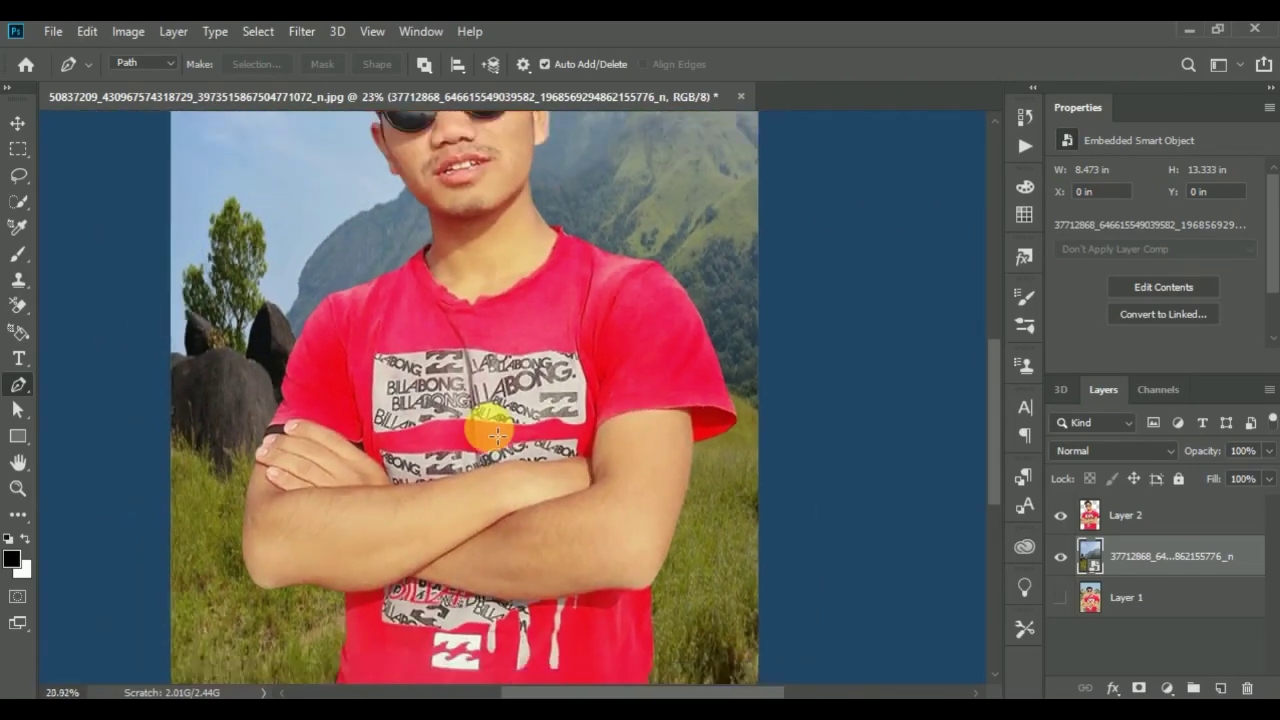
pyautogui.scroll(-2, 486, 428)
pyautogui.scroll(-2, 497, 410)
pyautogui.moveTo(491, 430); pyautogui.dragTo(590, 498)
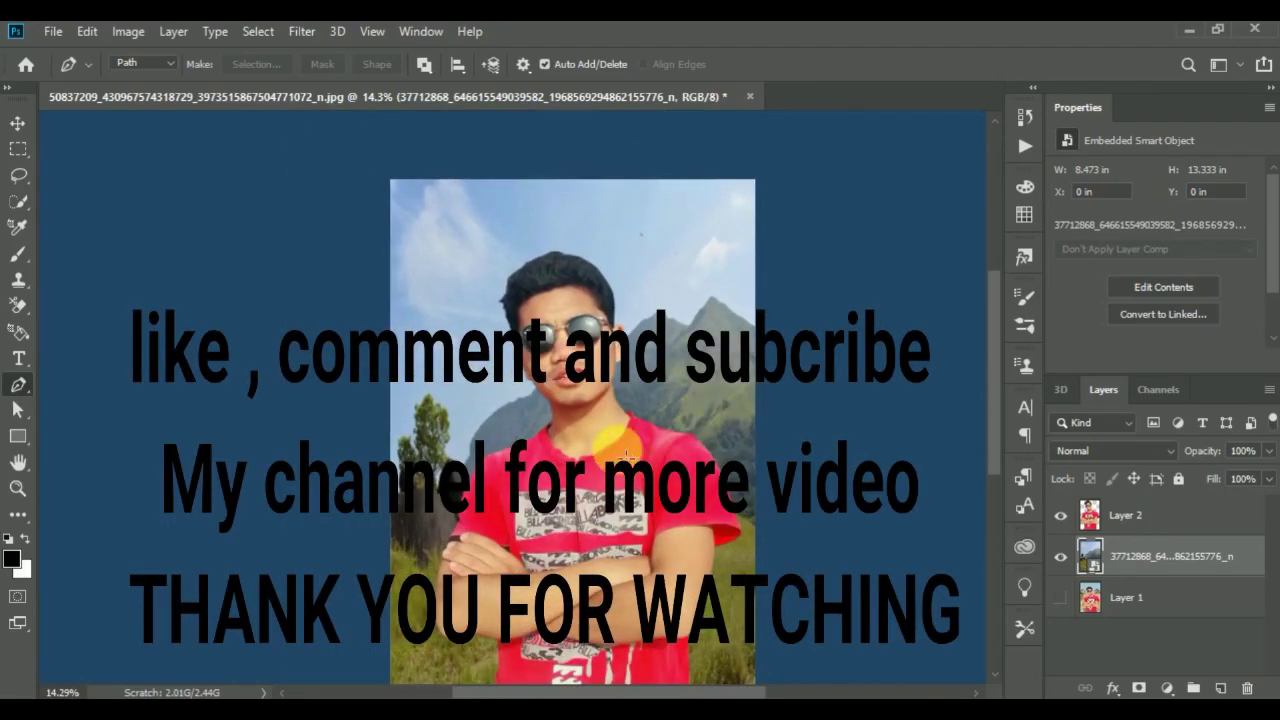